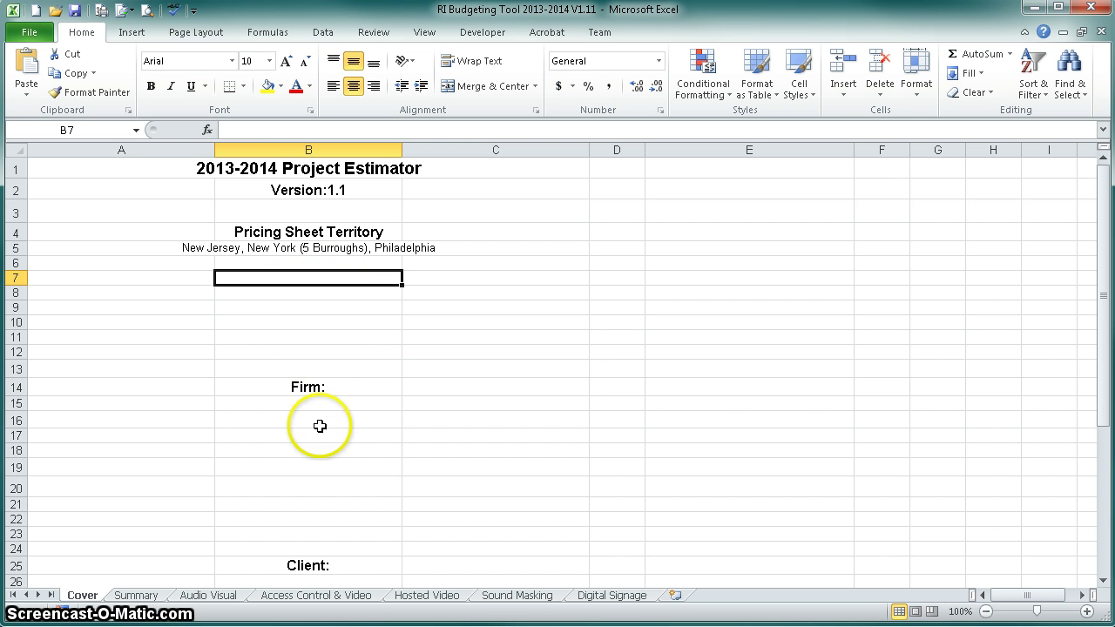
- Look over the Cover sheet's firm, client and provider sections, and open the Summary sheet
scroll(285, 482, "down", 3)
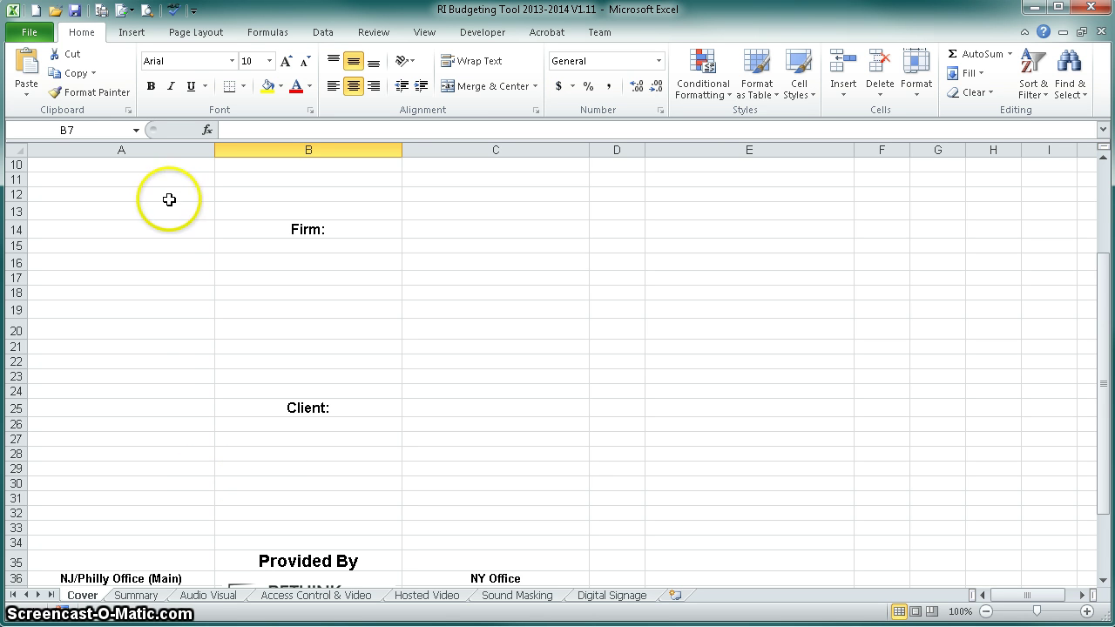
left_click(135, 602)
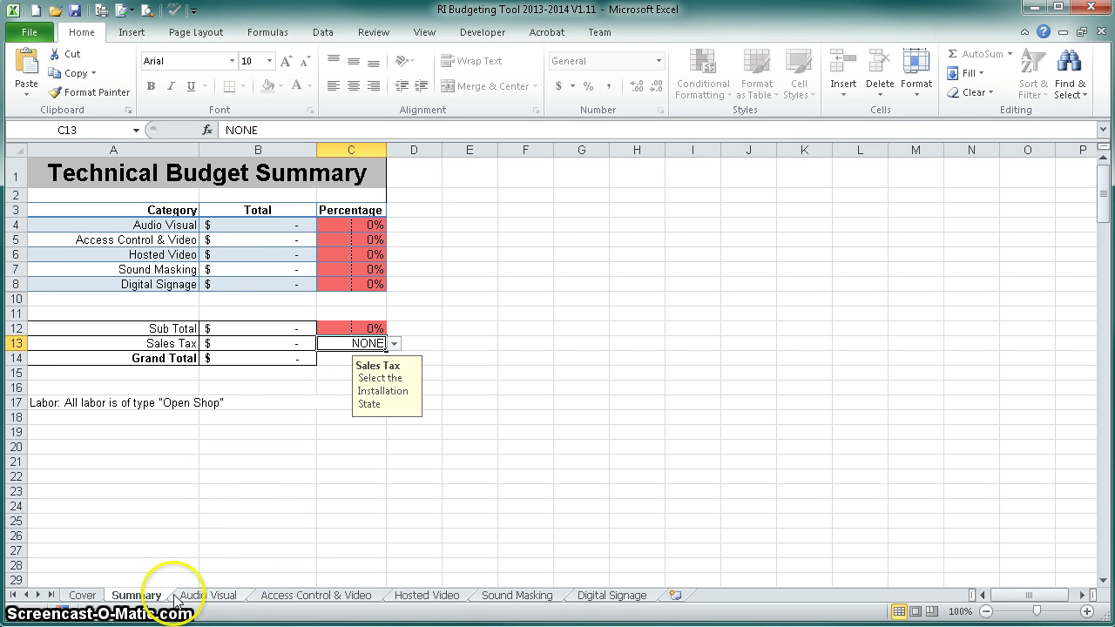
- Open the Audio Visual sheet and step through its Qty cells from Executive Office V1 to Board Room V2 and back
left_click(209, 598)
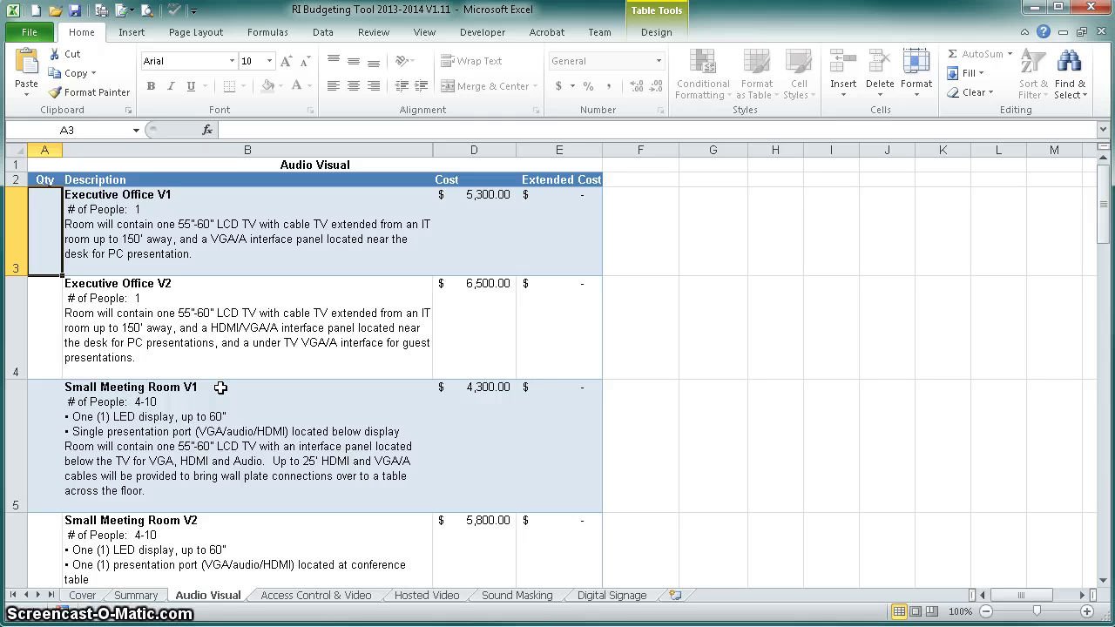
key("Down")
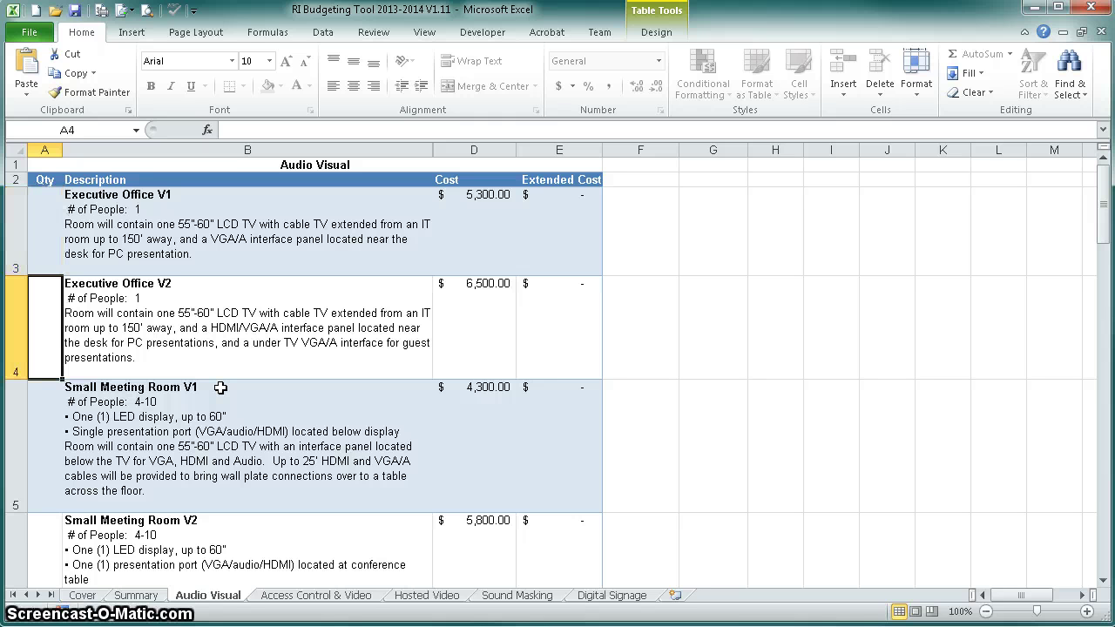
key("Down")
key("Up")
key("Up")
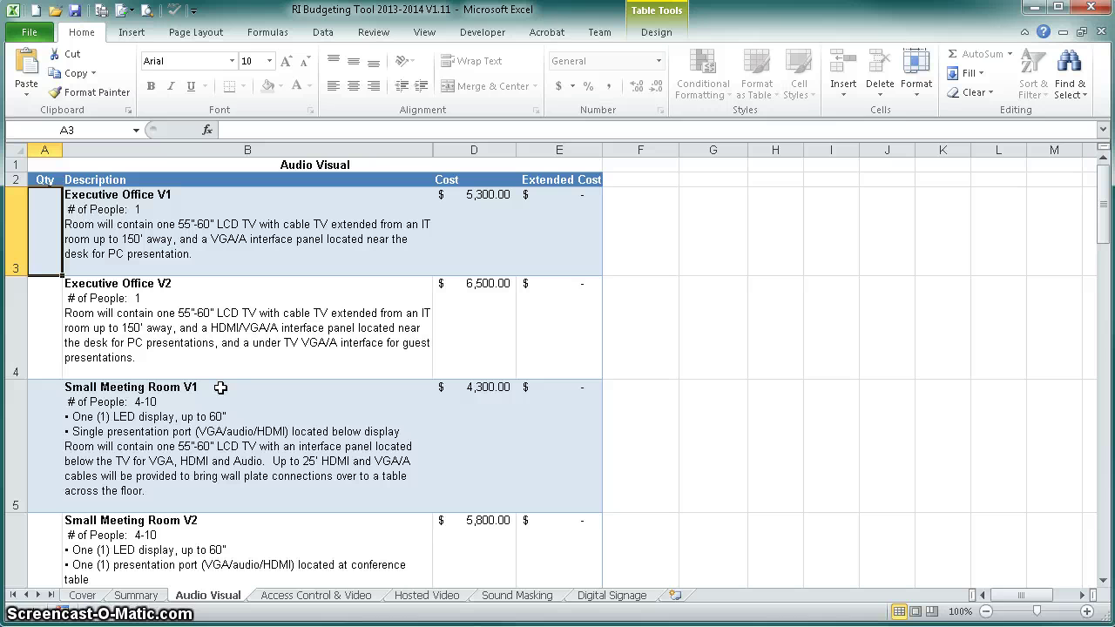
key("Down")
key("Up")
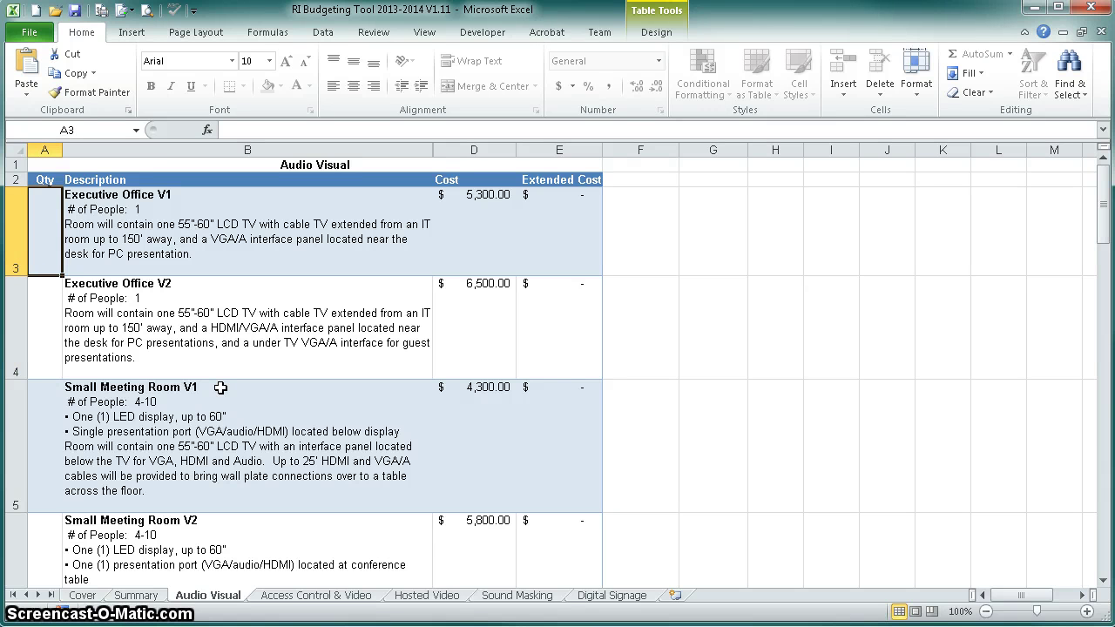
key("Down")
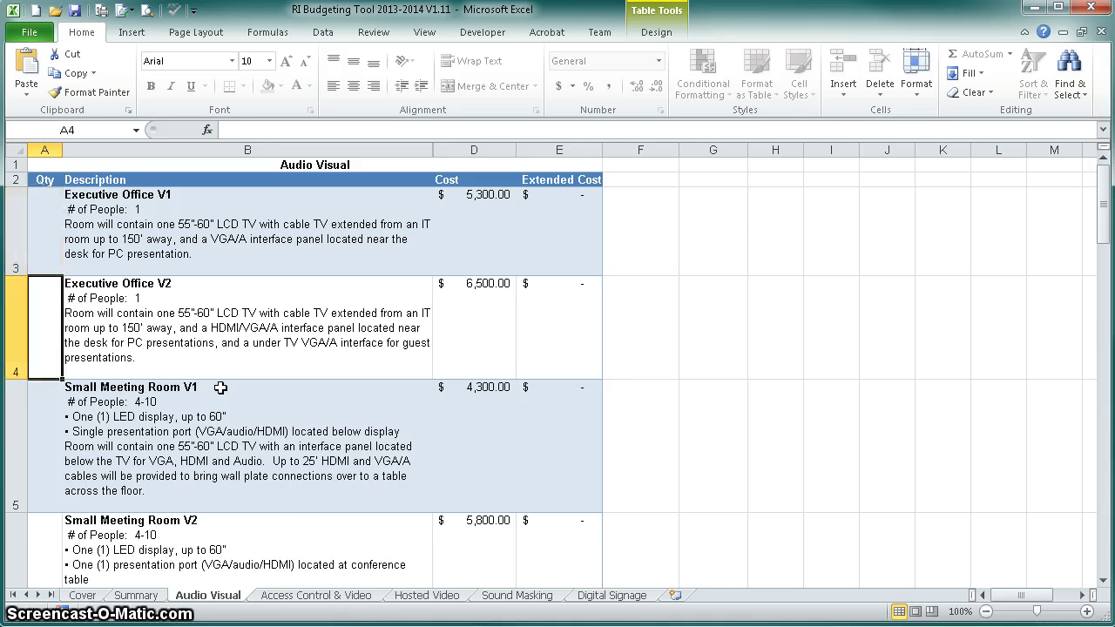
key("Down")
key("Down")
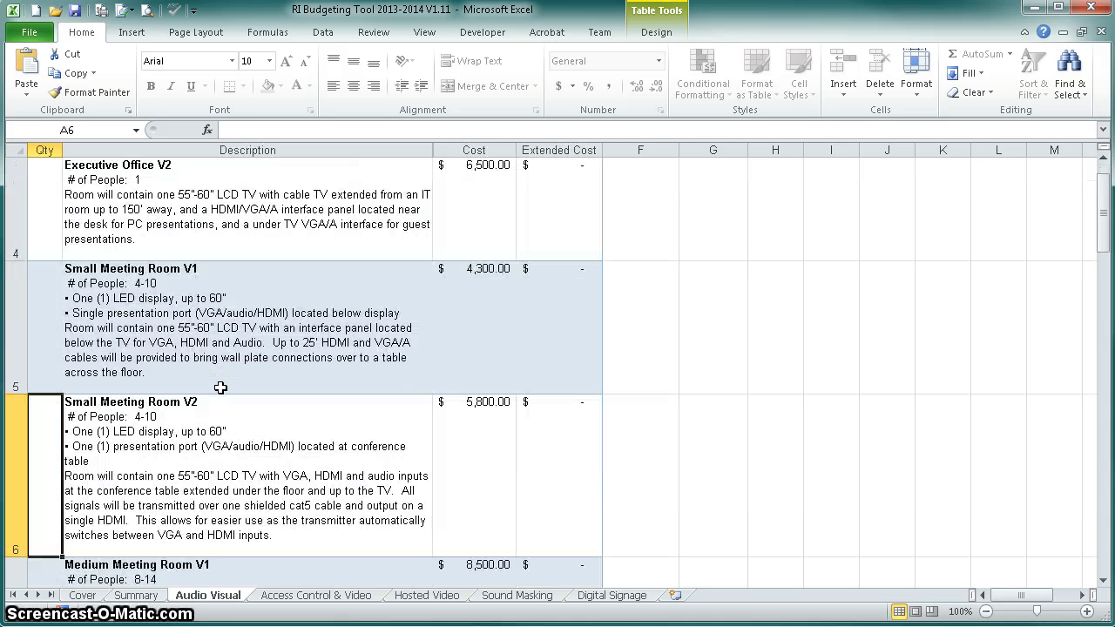
key("Up")
key("Up")
key("Up")
key("Up")
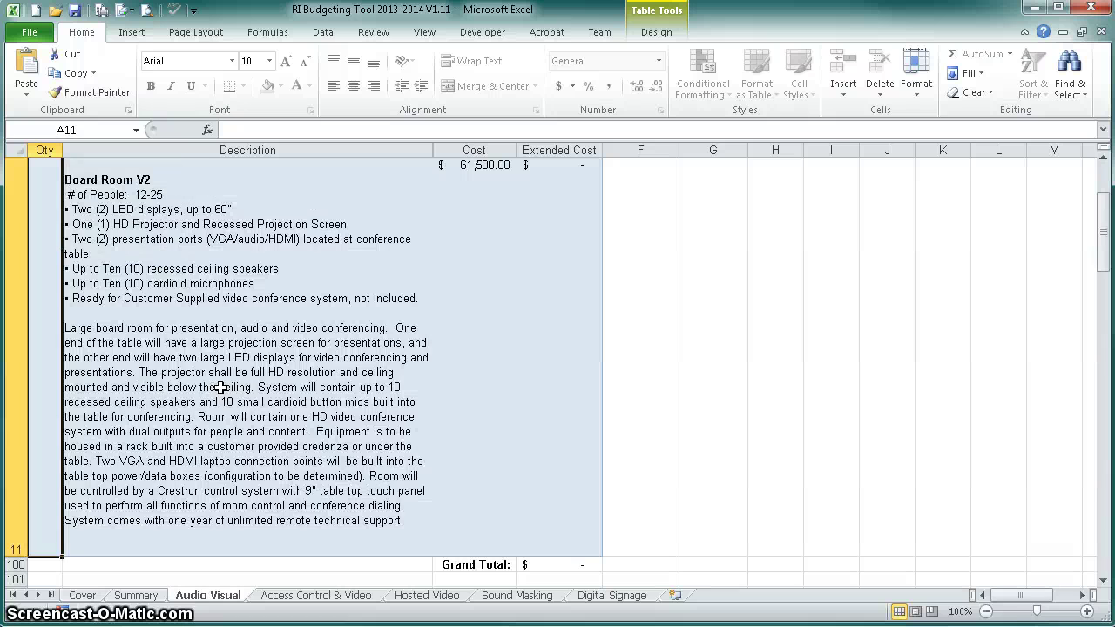
key("Up")
key("Up")
key("Up")
key("Up")
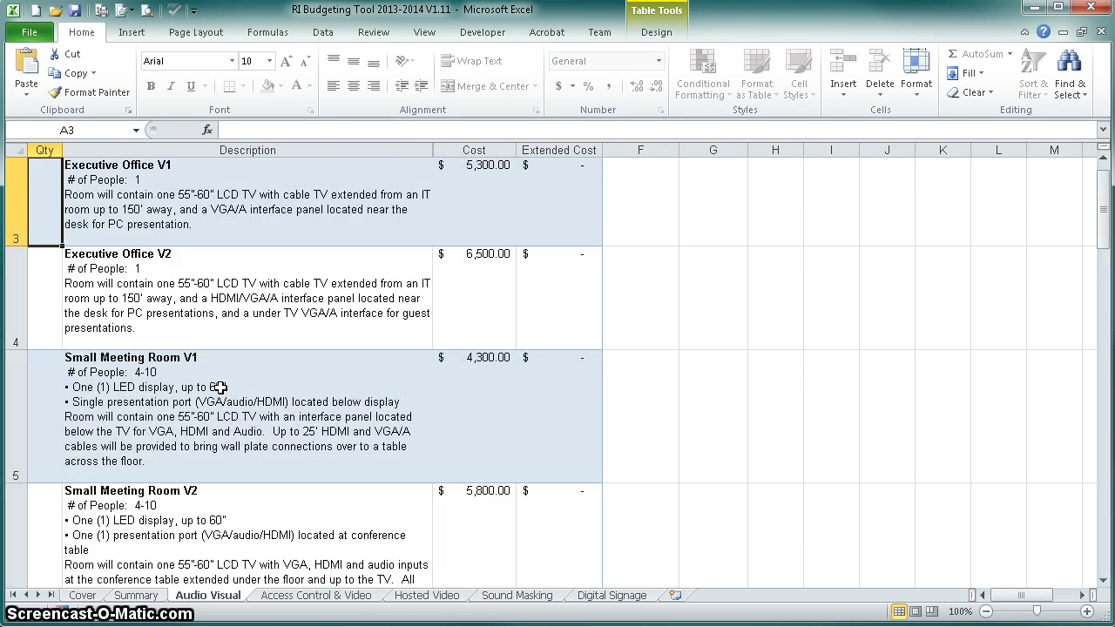
left_click(1103, 157)
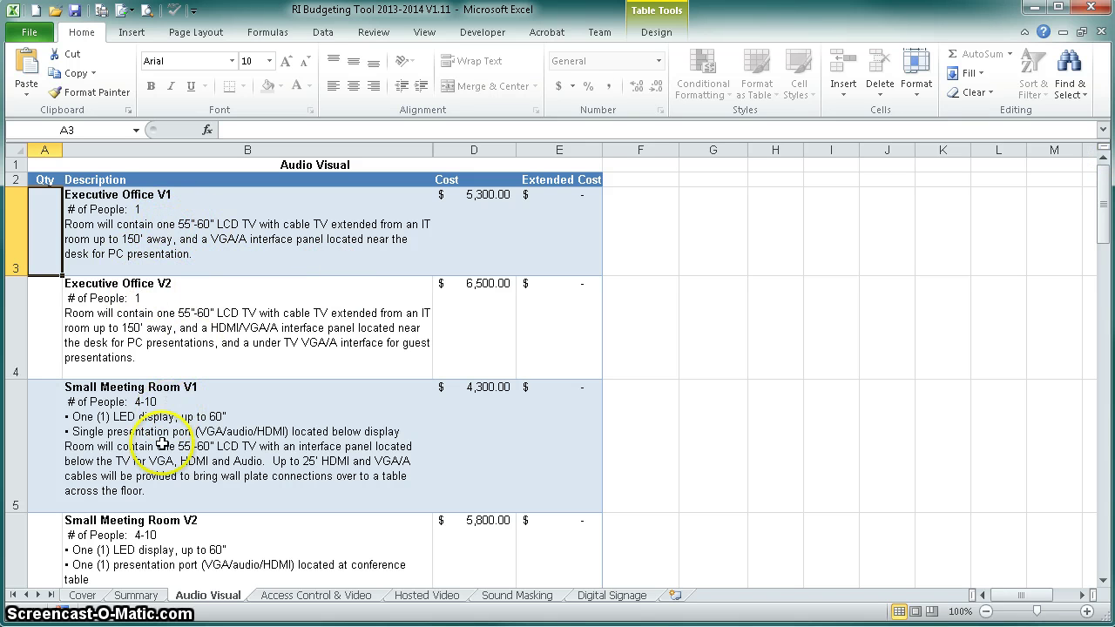
- Examine the Audio Visual room descriptions and costs, from the small meeting rooms to Board Room V2
left_click(1103, 581)
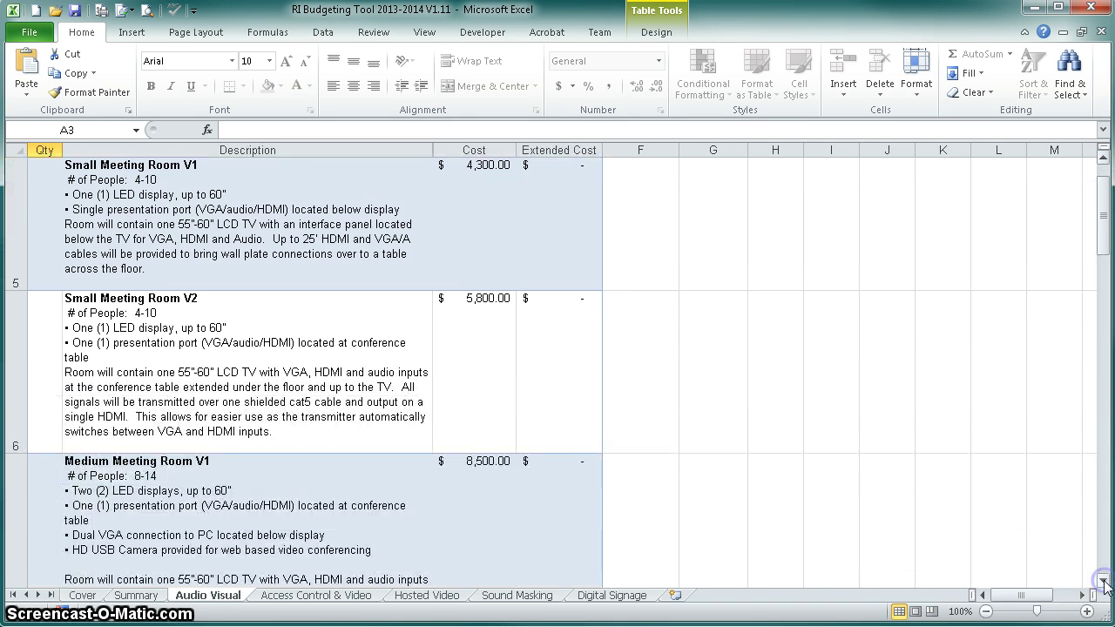
left_click(1103, 581)
left_click(1103, 581)
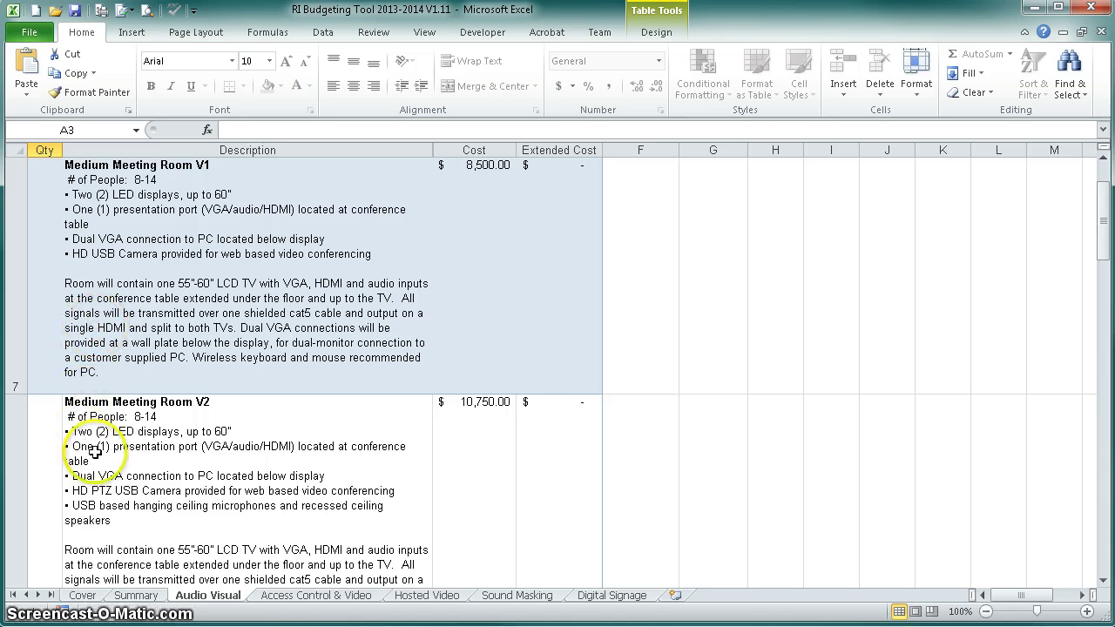
left_click(1103, 582)
left_click(1103, 582)
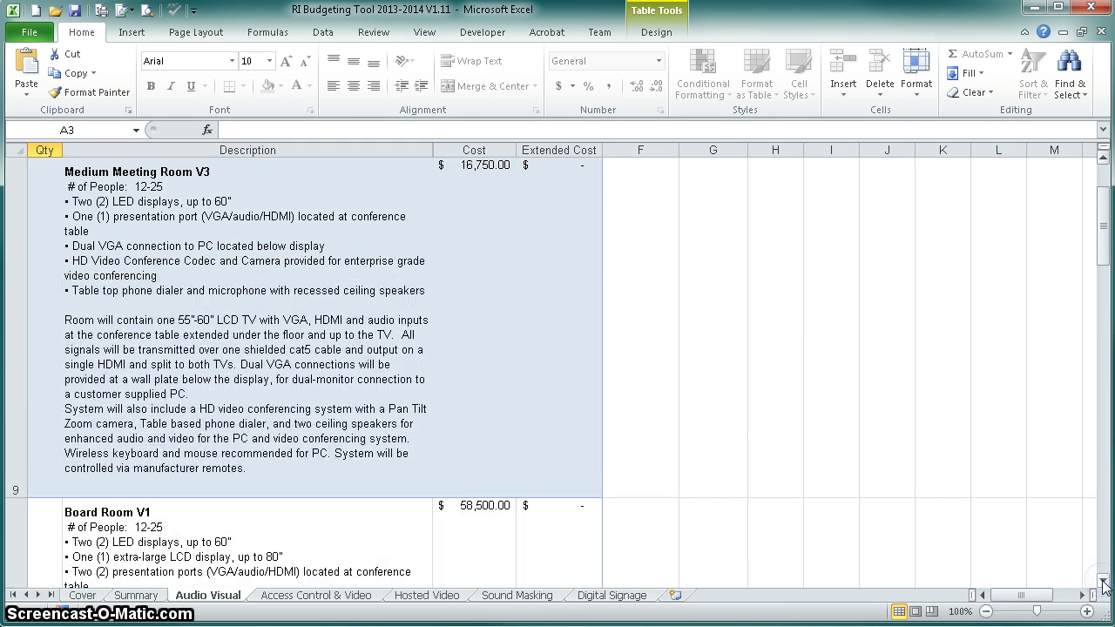
left_click(1103, 582)
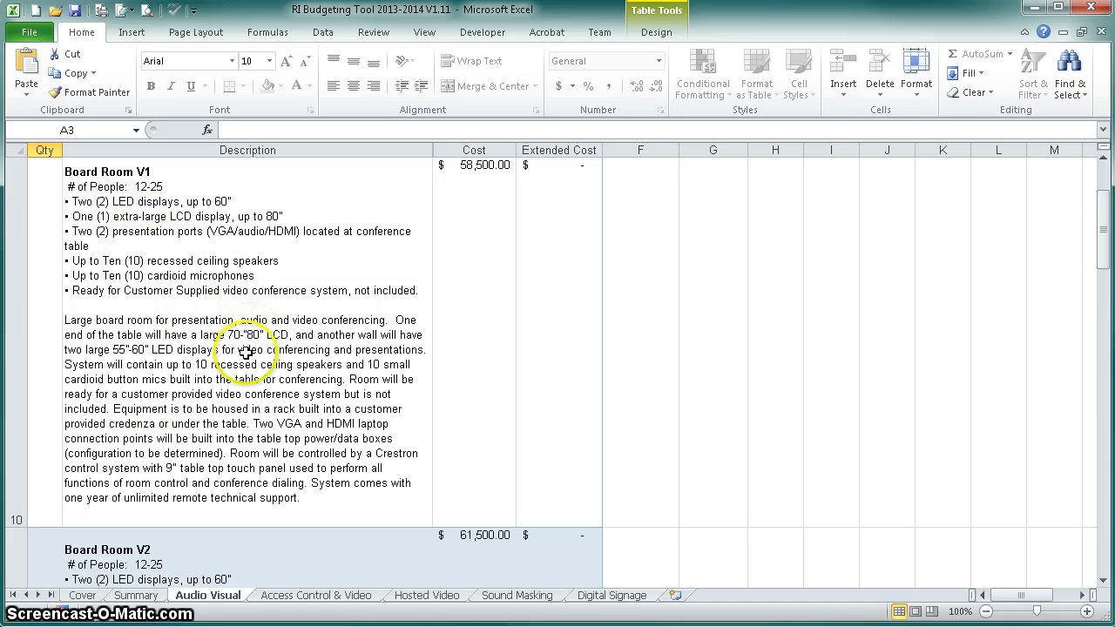
left_click(1104, 582)
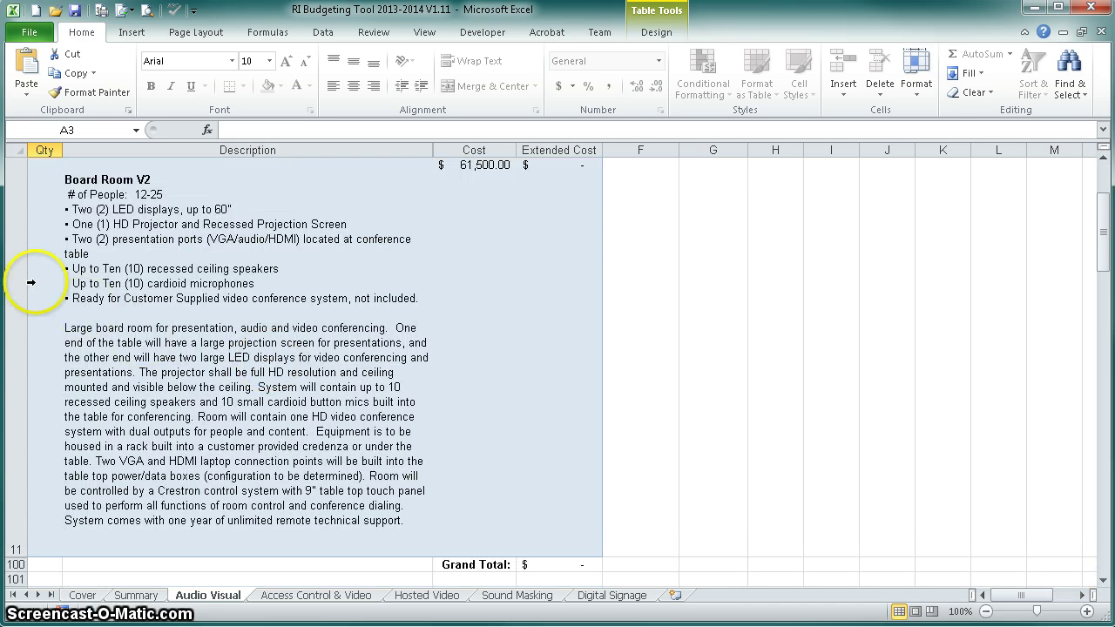
- Set the quantity of Board Room V1 to 1 on the Audio Visual sheet
left_click(1103, 161)
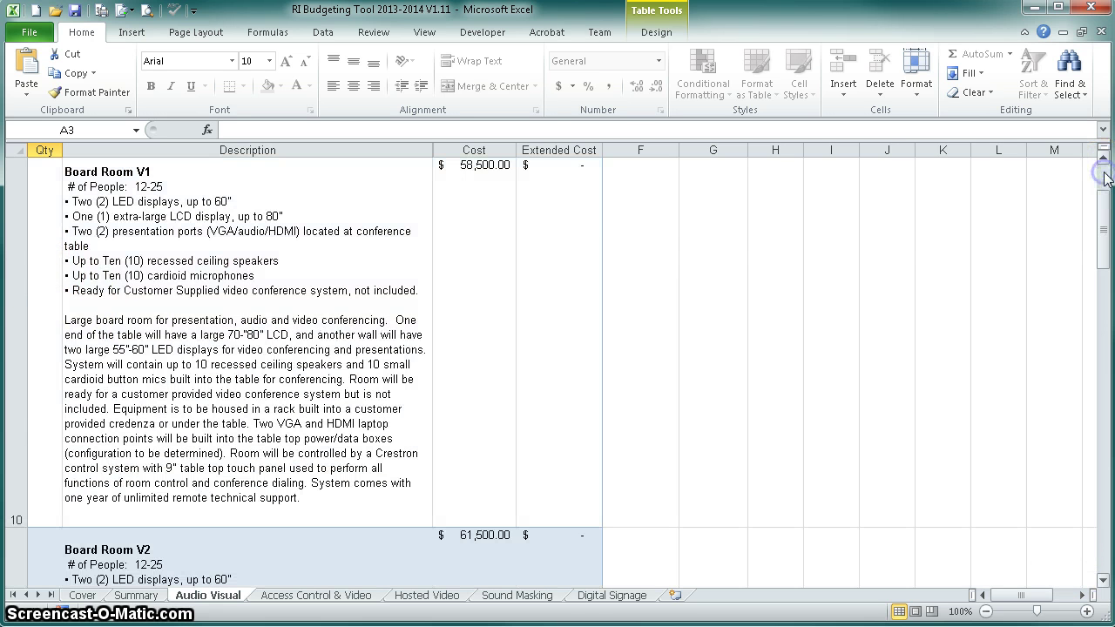
left_click(51, 248)
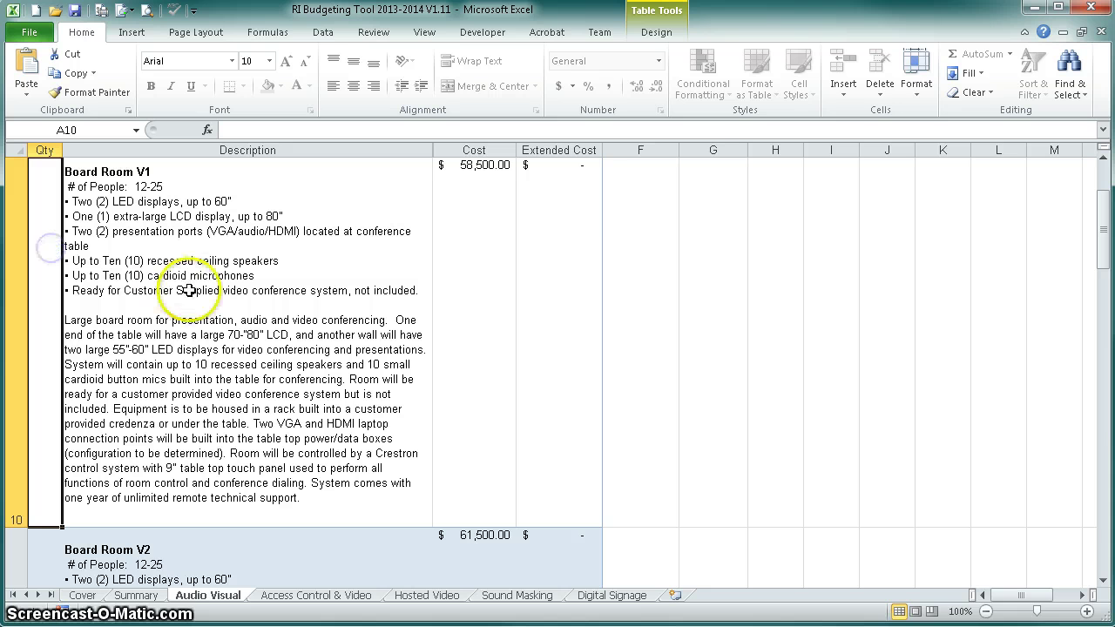
type("1")
- Set the quantity of Small Meeting Room V2 to 2
left_click(1103, 156)
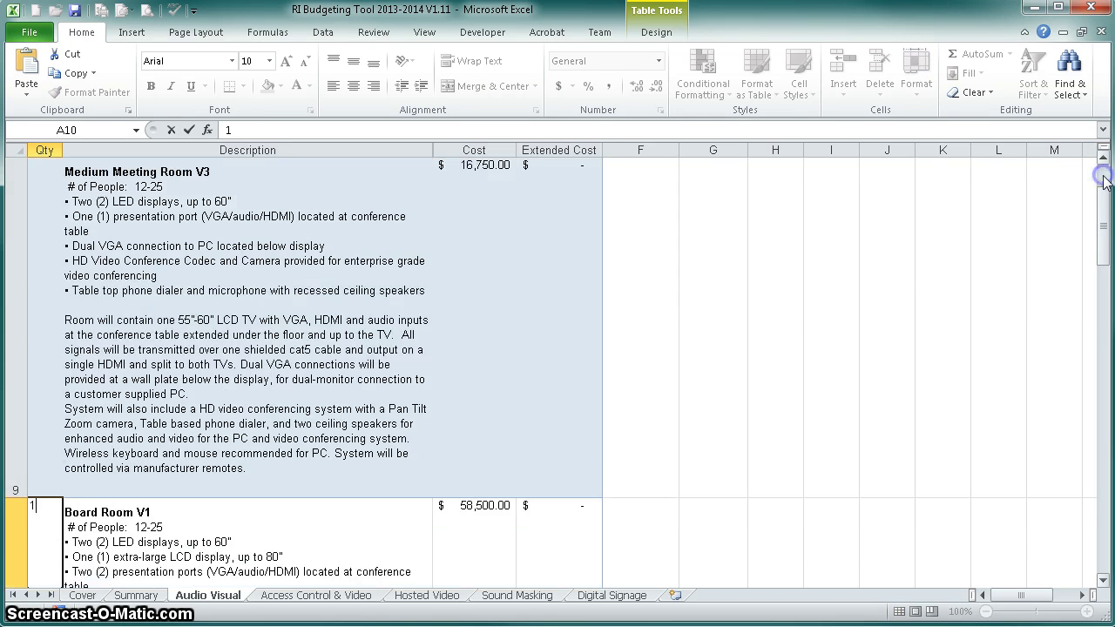
left_click(1103, 156)
left_click(1102, 157)
left_click(1103, 157)
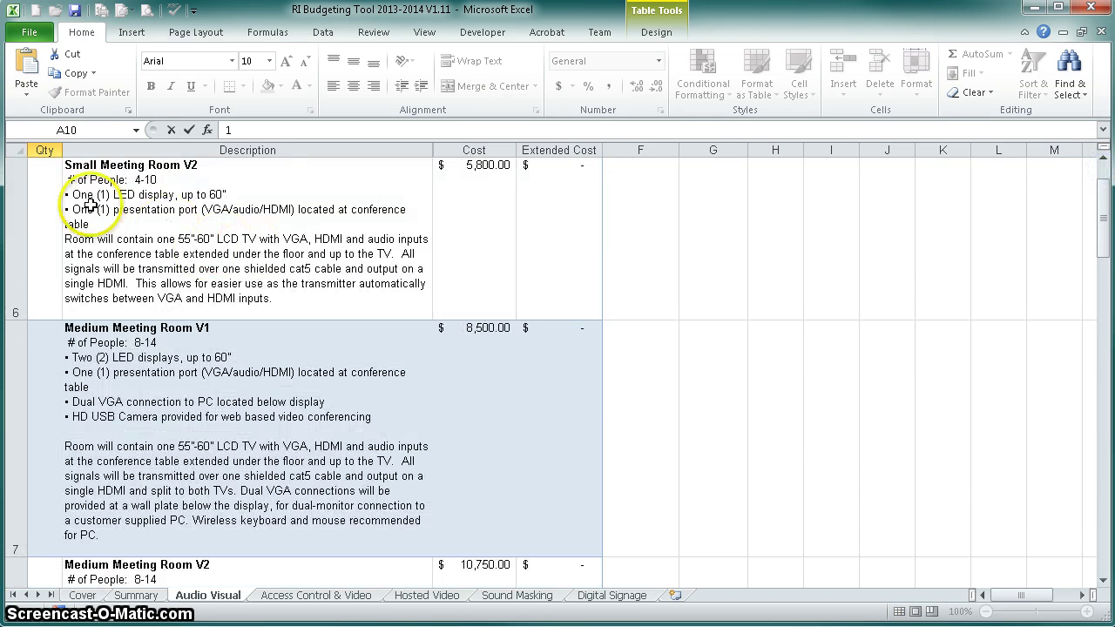
left_click(50, 196)
type("2")
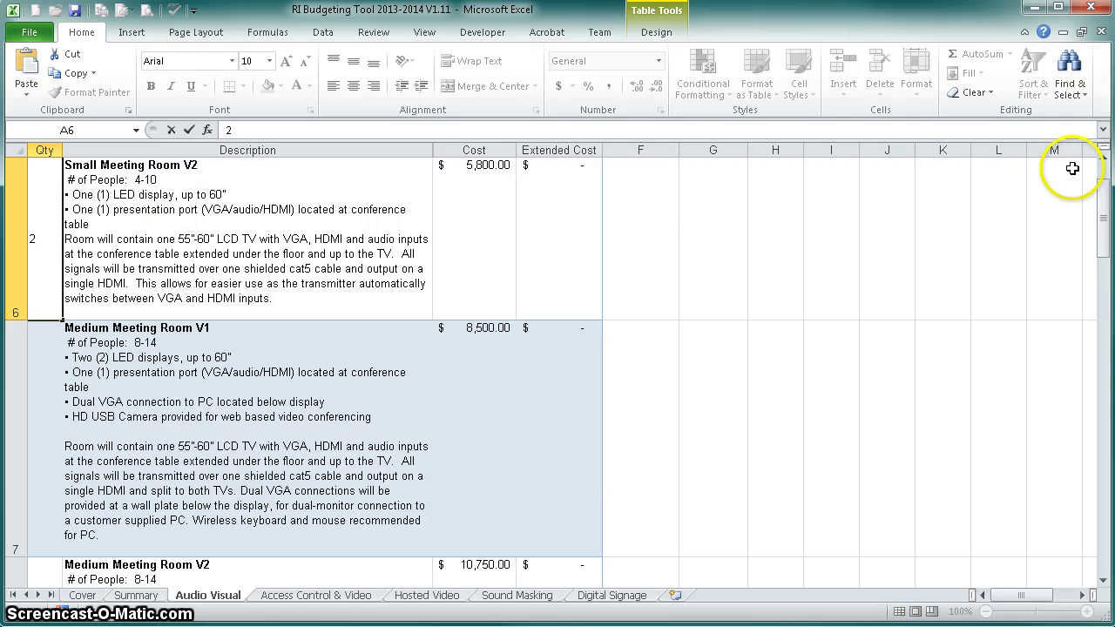
- Set the quantity of Executive Office V1 to 2
left_click(1103, 157)
left_click(1103, 157)
left_click(1103, 156)
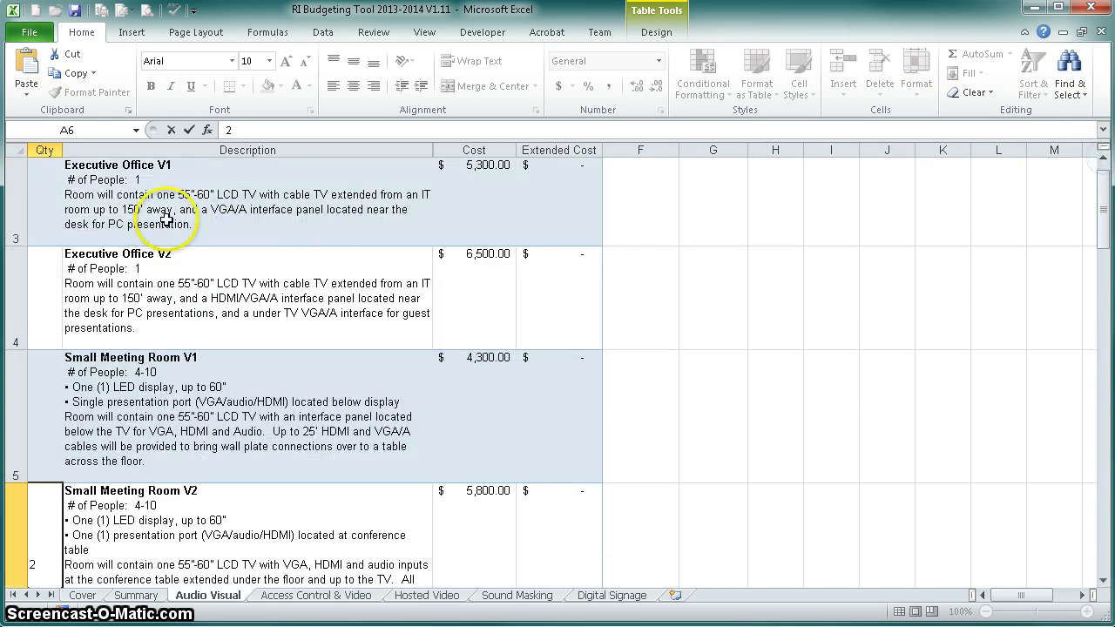
left_click(55, 208)
type("2")
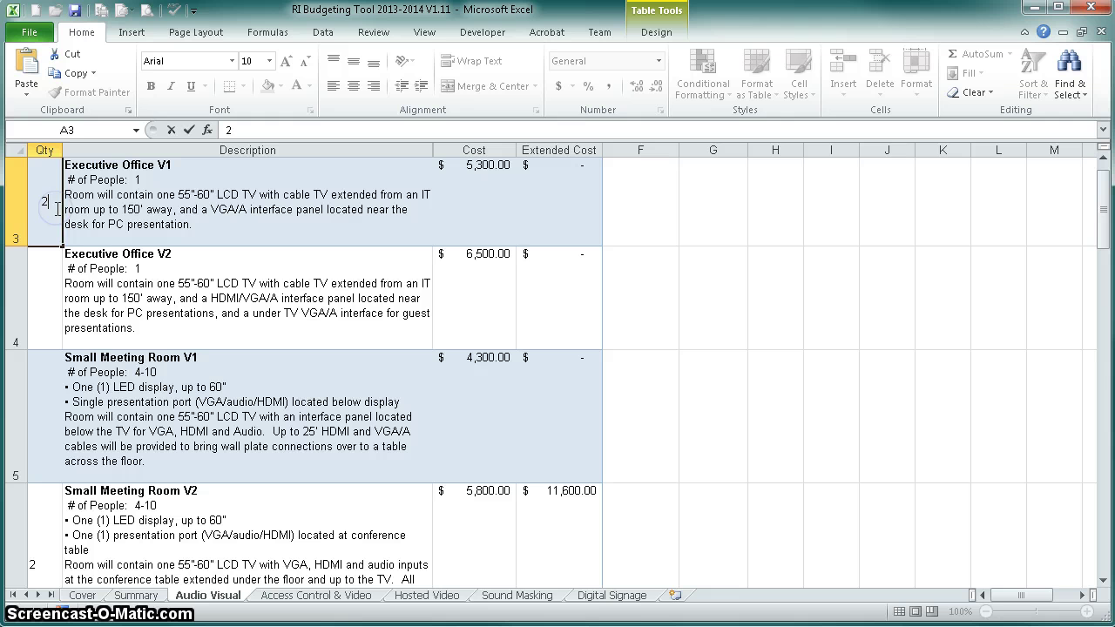
left_click(44, 307)
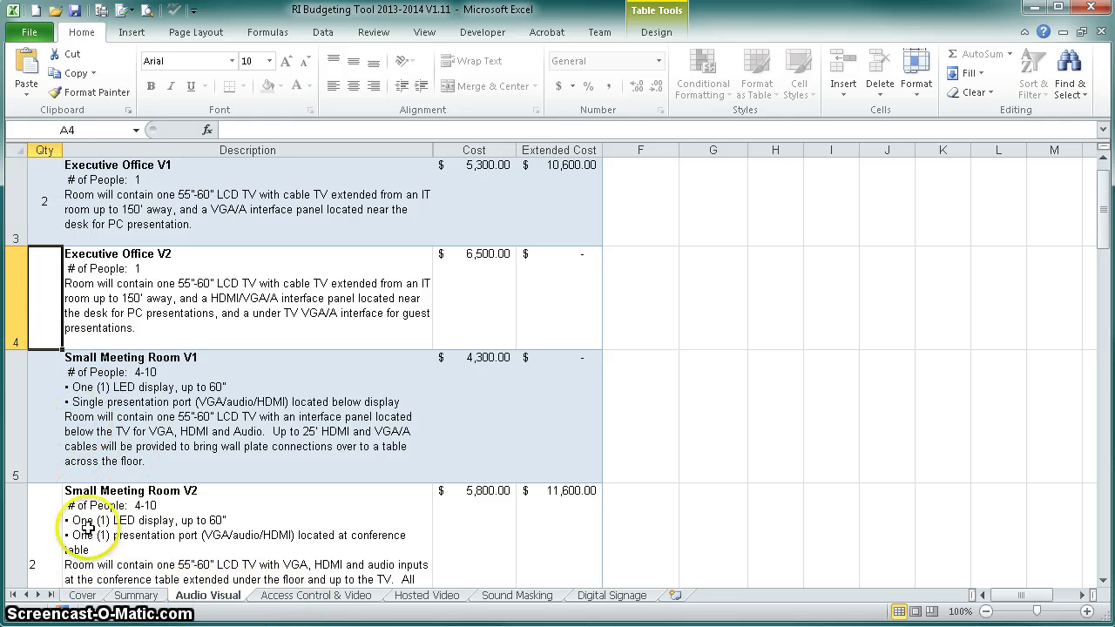
- Check the extended costs and the grand total at the end of the Audio Visual sheet
left_click(1106, 394)
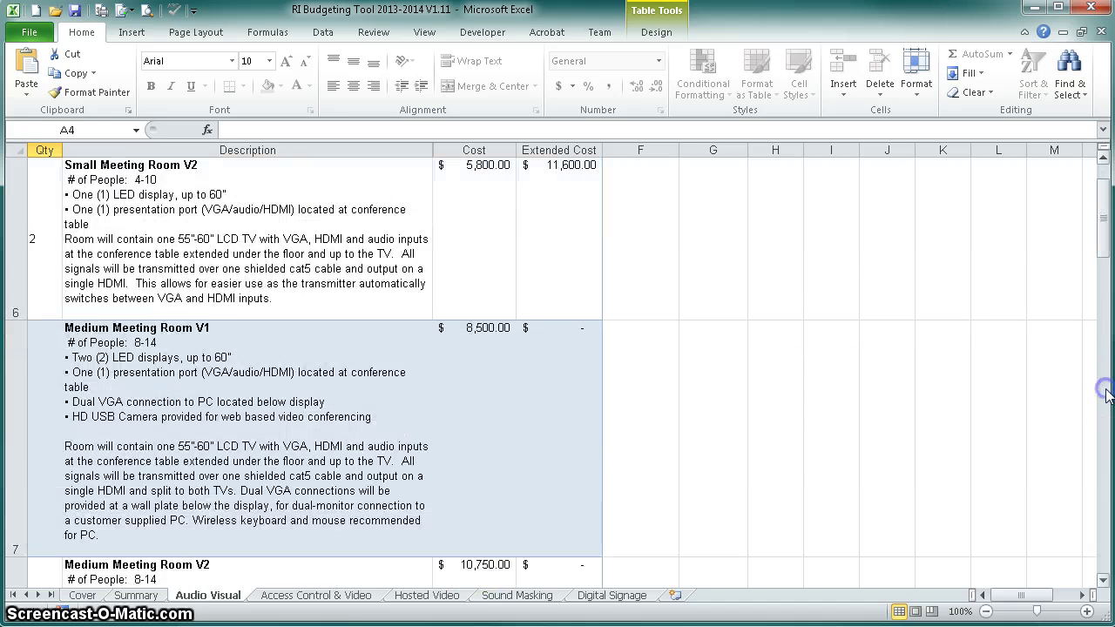
left_click(1106, 394)
left_click(1107, 393)
left_click(1106, 394)
left_click(1107, 394)
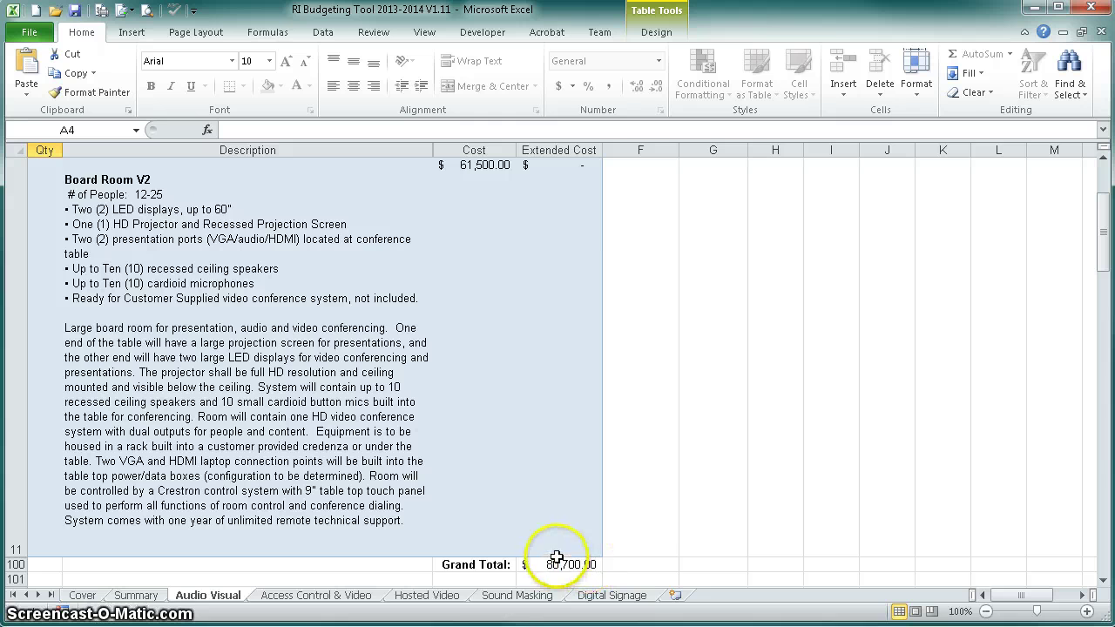
- Open the Access Control & Video sheet and compare its door access, IP camera and combined packages with their costs
left_click(294, 598)
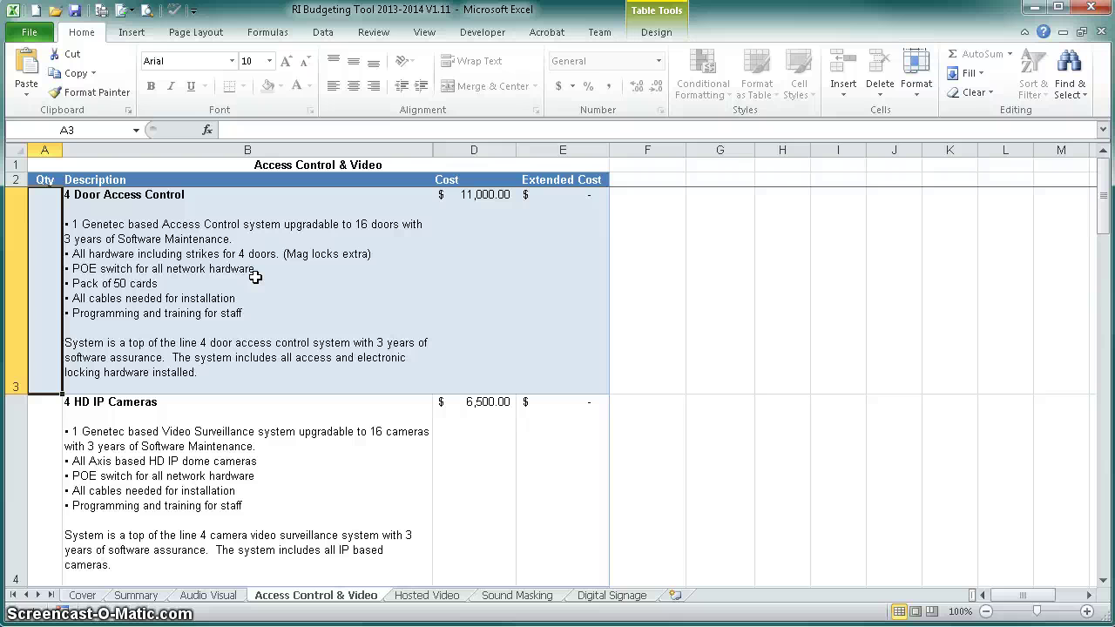
key("Down")
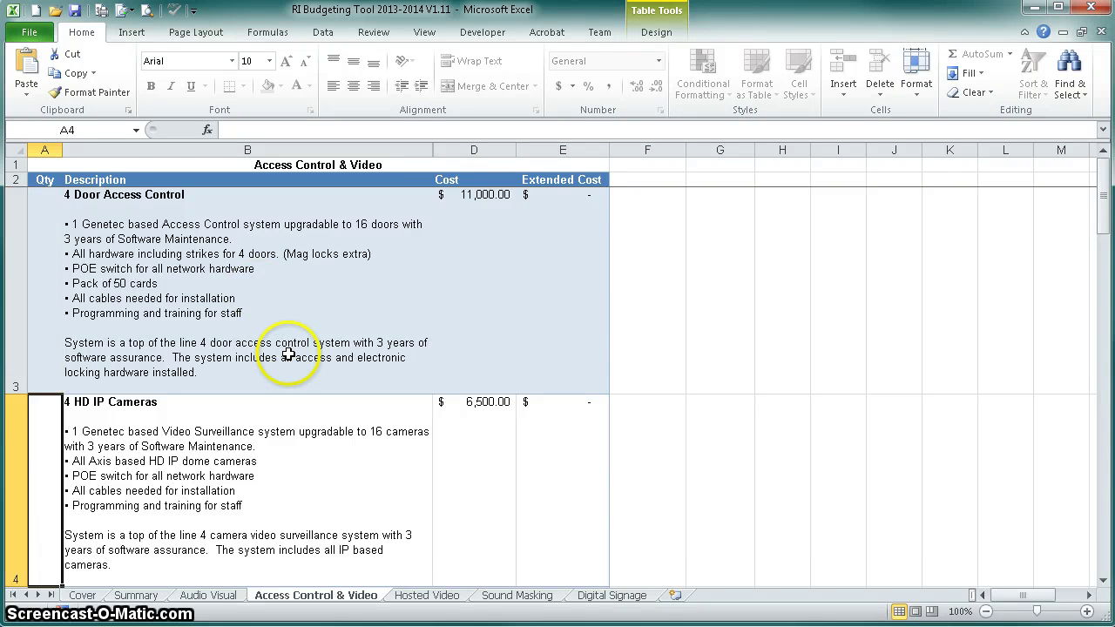
scroll(287, 351, "down", 15)
scroll(288, 354, "up", 2)
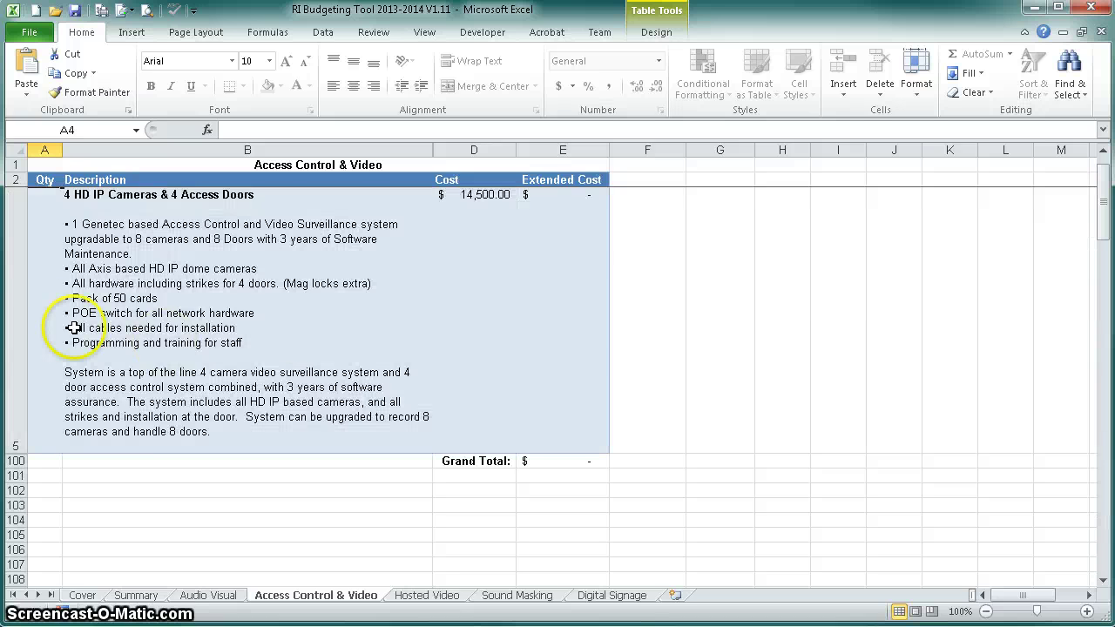
left_click(44, 296)
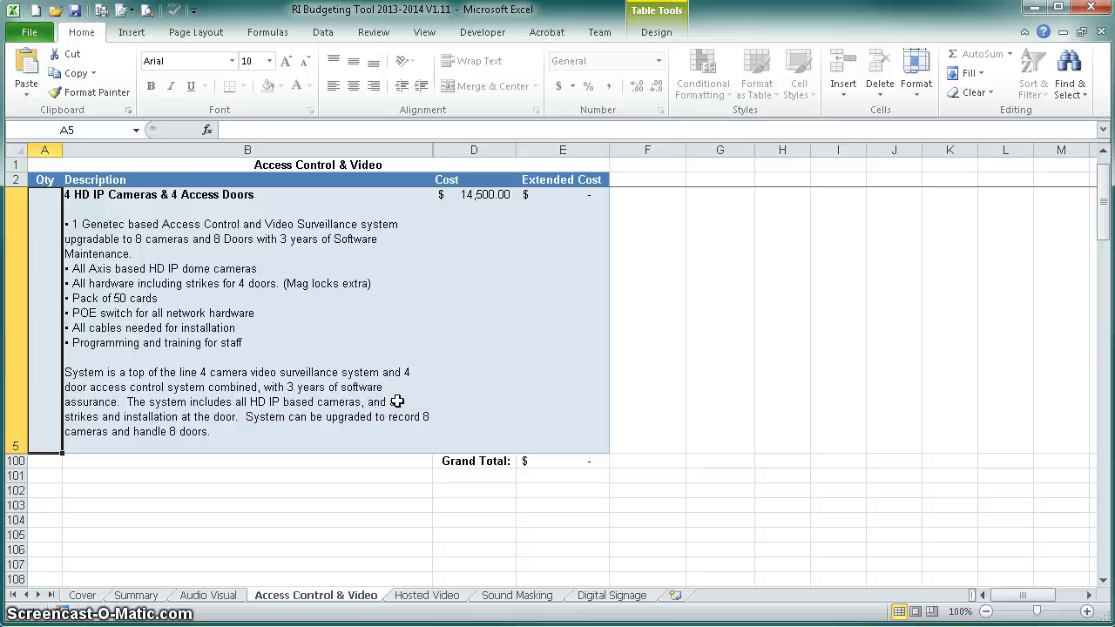
scroll(397, 401, "up", 1)
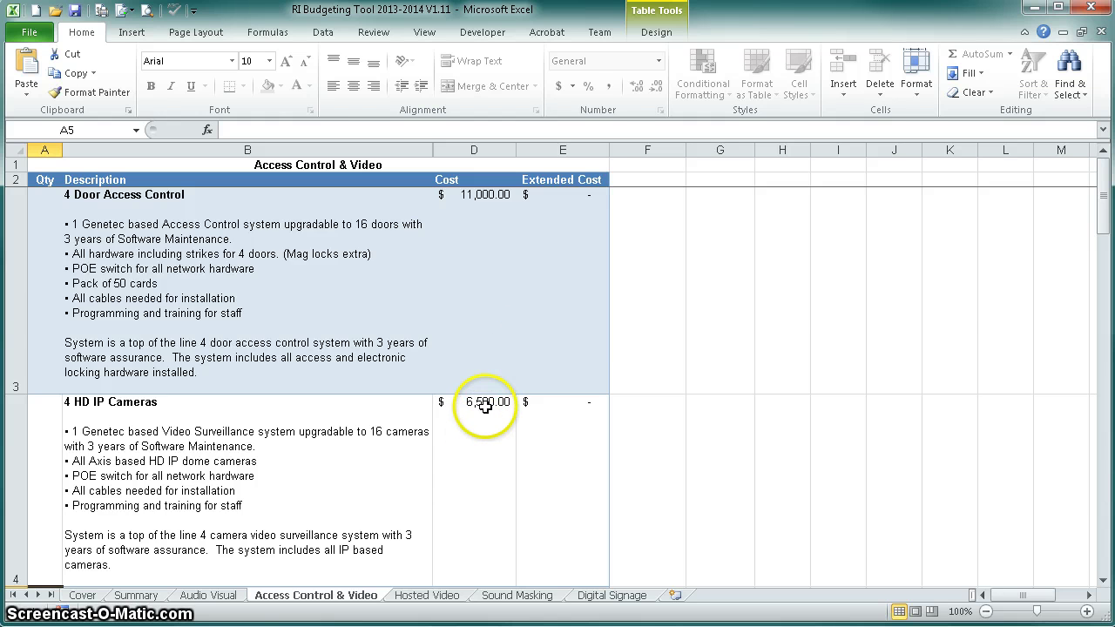
scroll(478, 288, "down", 1)
scroll(478, 291, "up", 1)
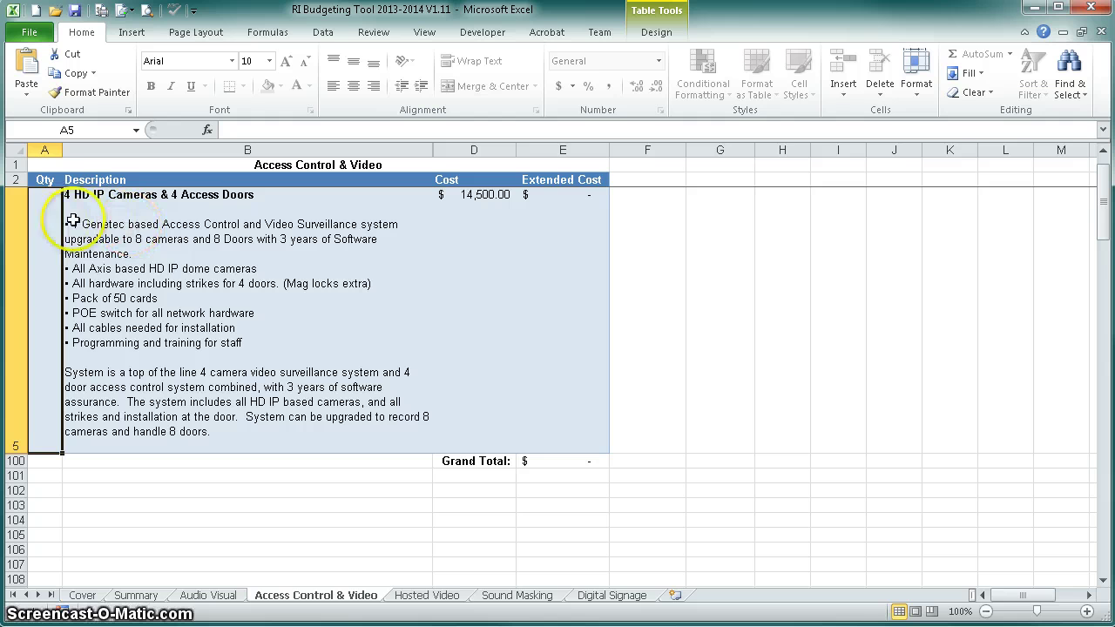
left_click(1103, 152)
left_click(1103, 152)
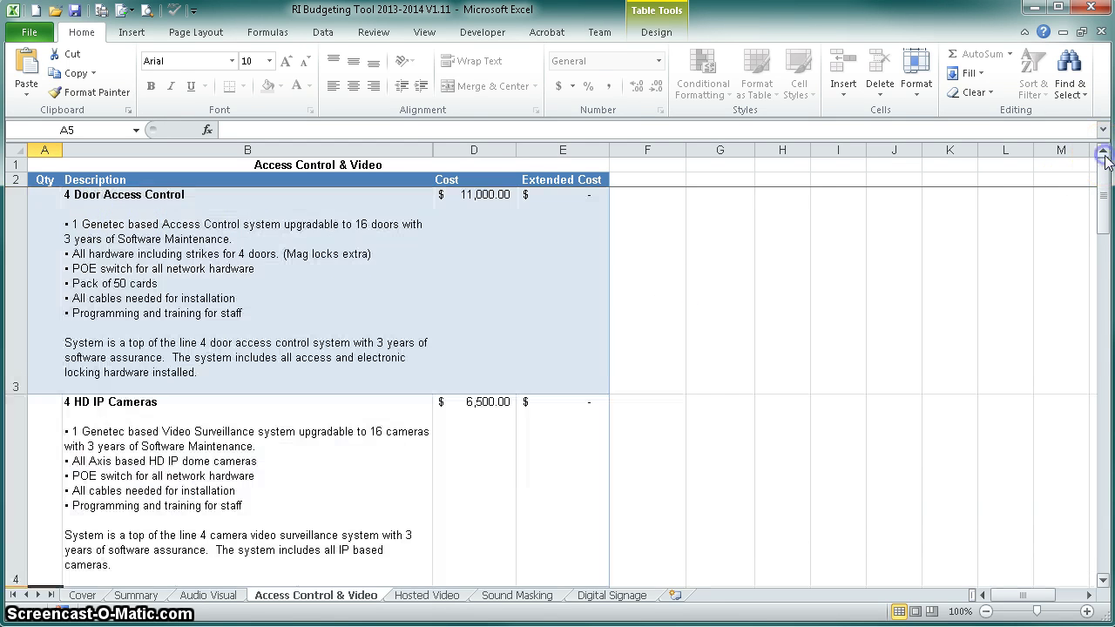
- Set the quantity of the combined 4 HD IP Cameras & 4 Access Doors package to 1
left_click(1103, 580)
left_click(1103, 580)
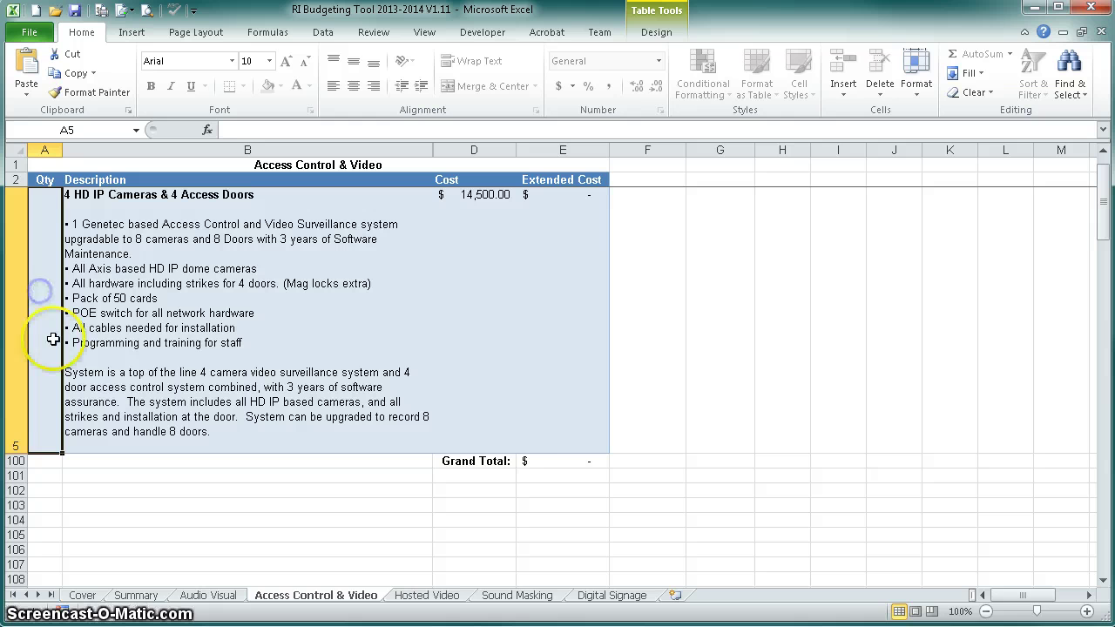
type("1")
left_click(131, 344)
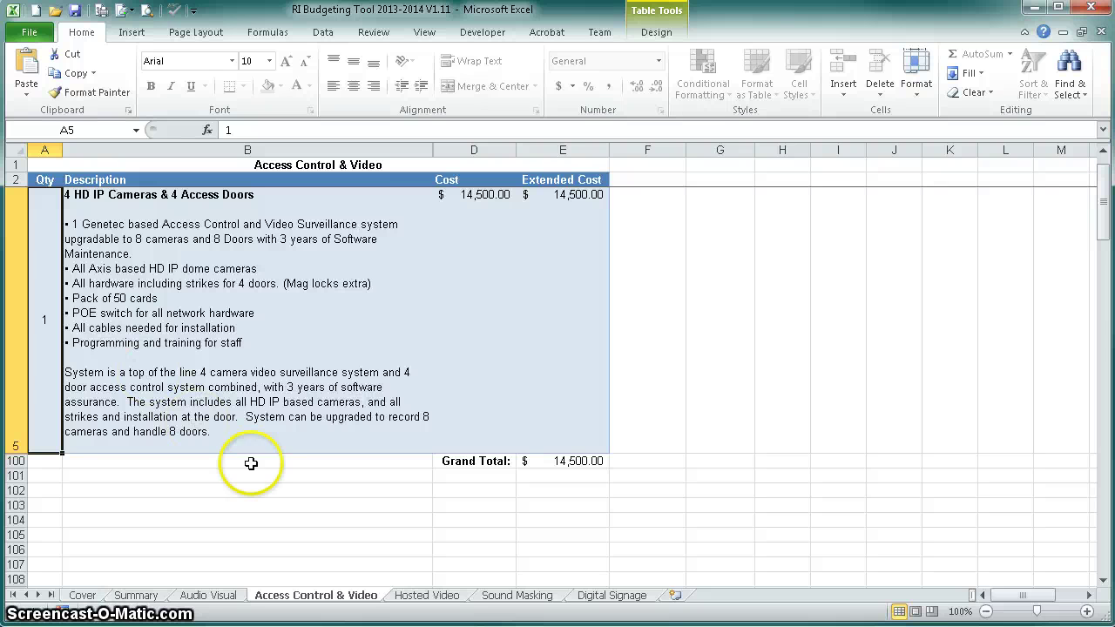
- Review the Hosted Video packages, and on the Sound Masking sheet set the quantity of Sound Masking Up to 6,000sq/ft. to 1
left_click(430, 599)
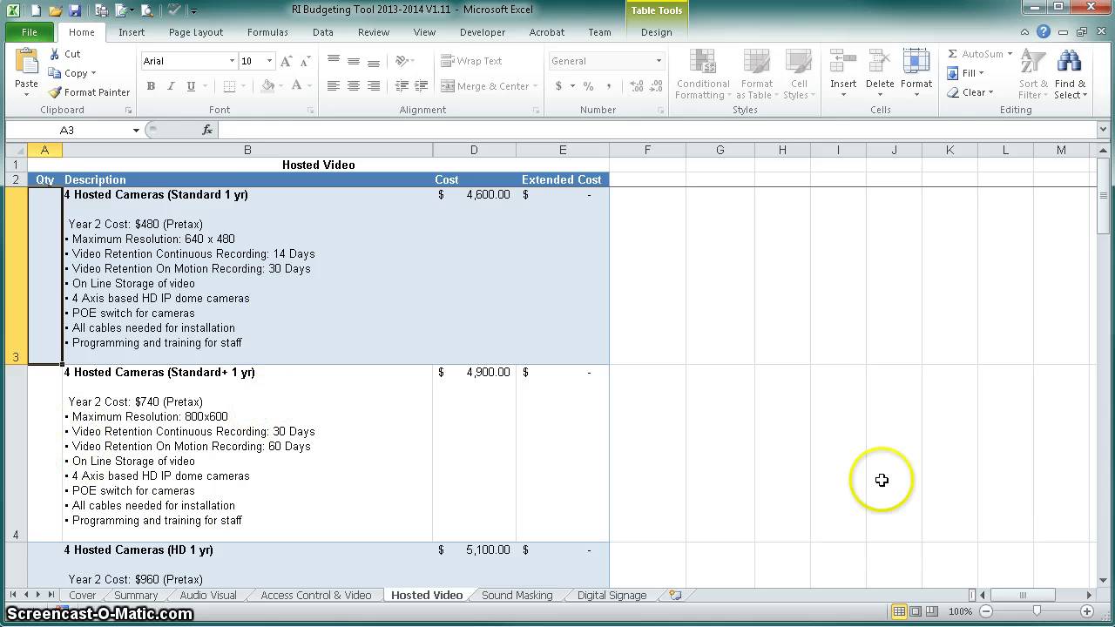
left_click(1104, 550)
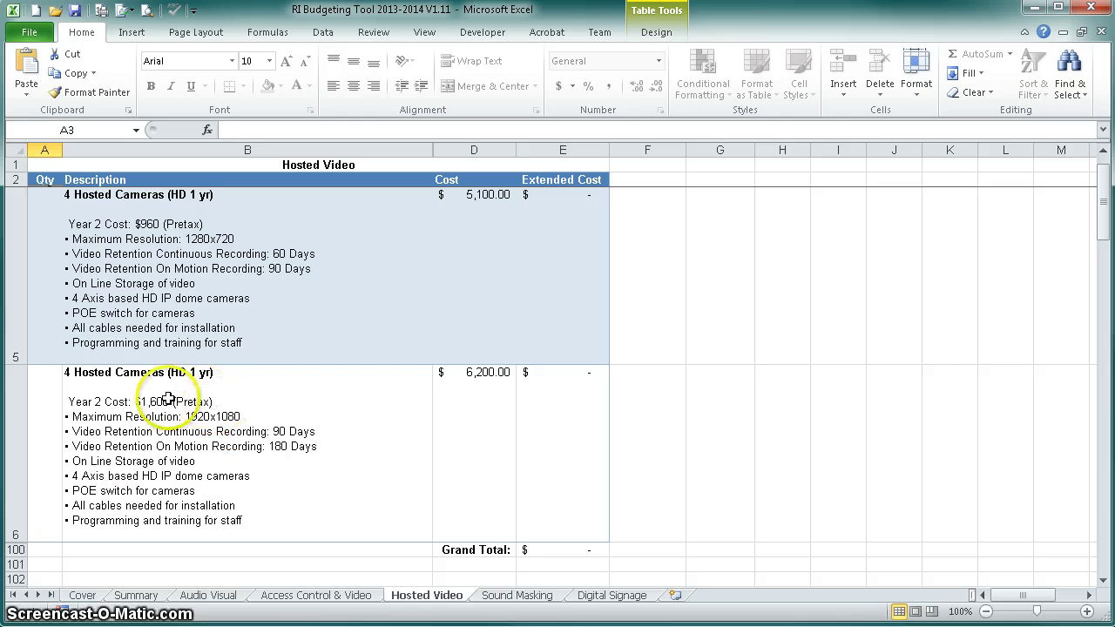
left_click(523, 596)
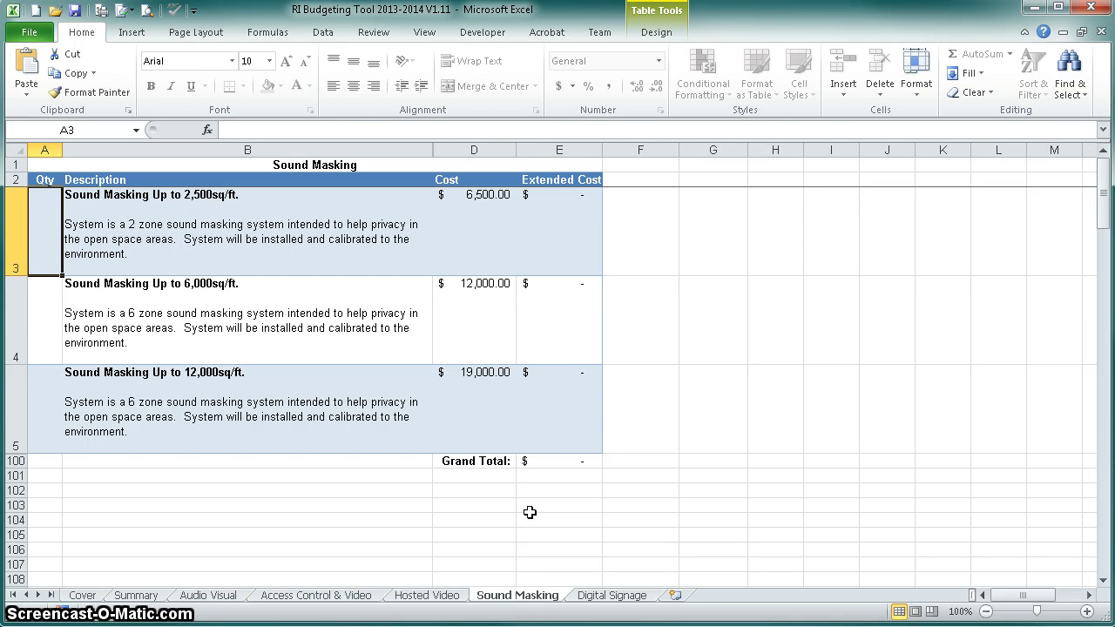
left_click(43, 316)
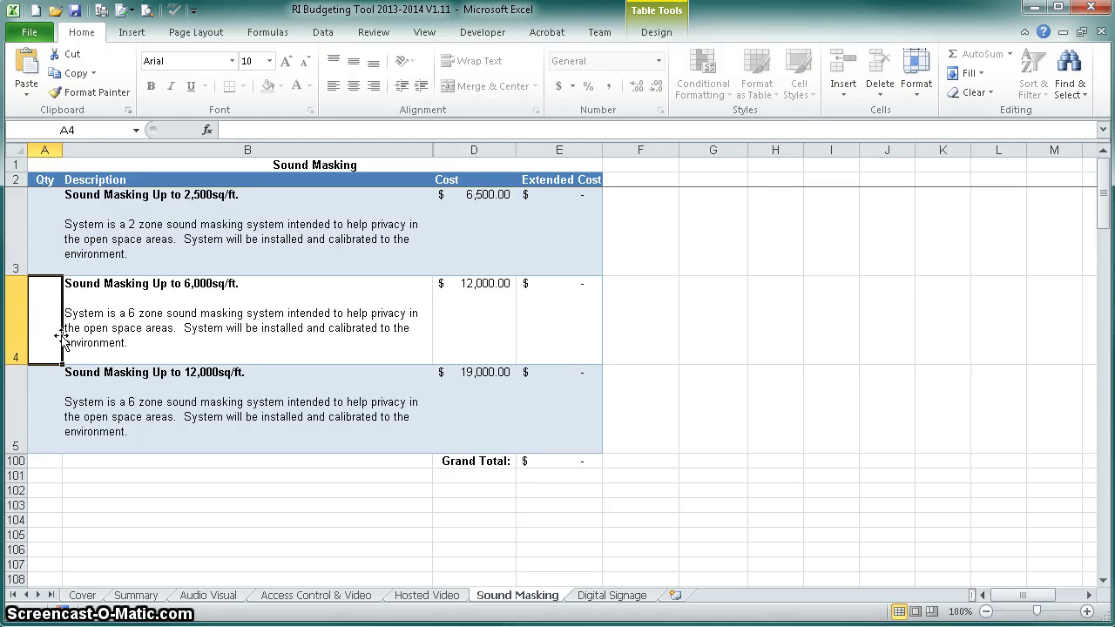
type("1")
left_click(47, 388)
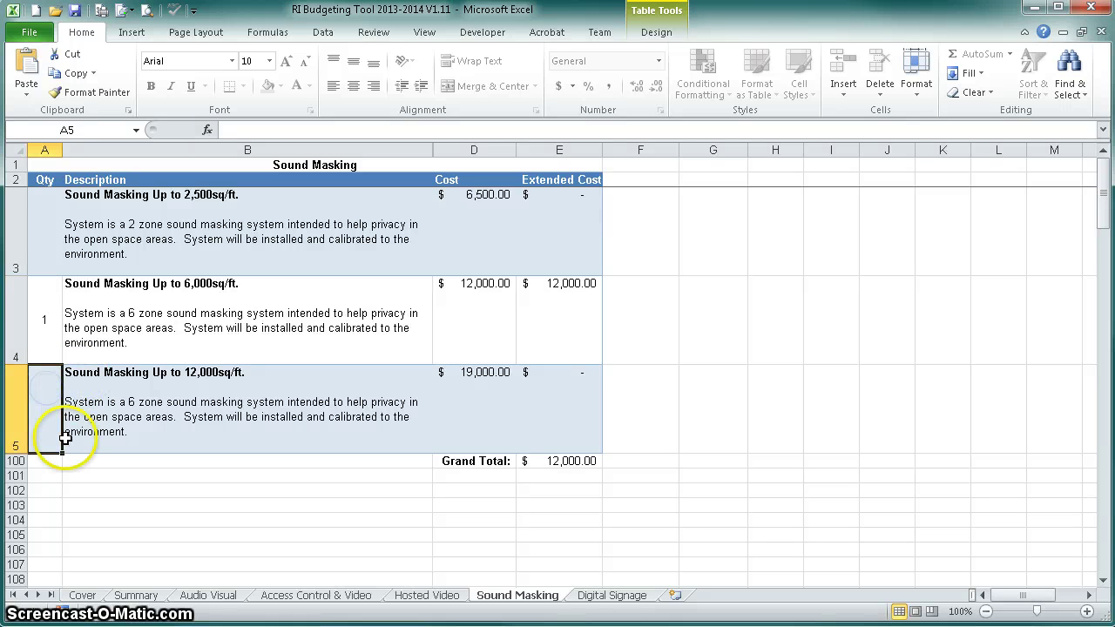
- Set the quantity of Digital Signage V2 to 1 on the Digital Signage sheet
left_click(593, 597)
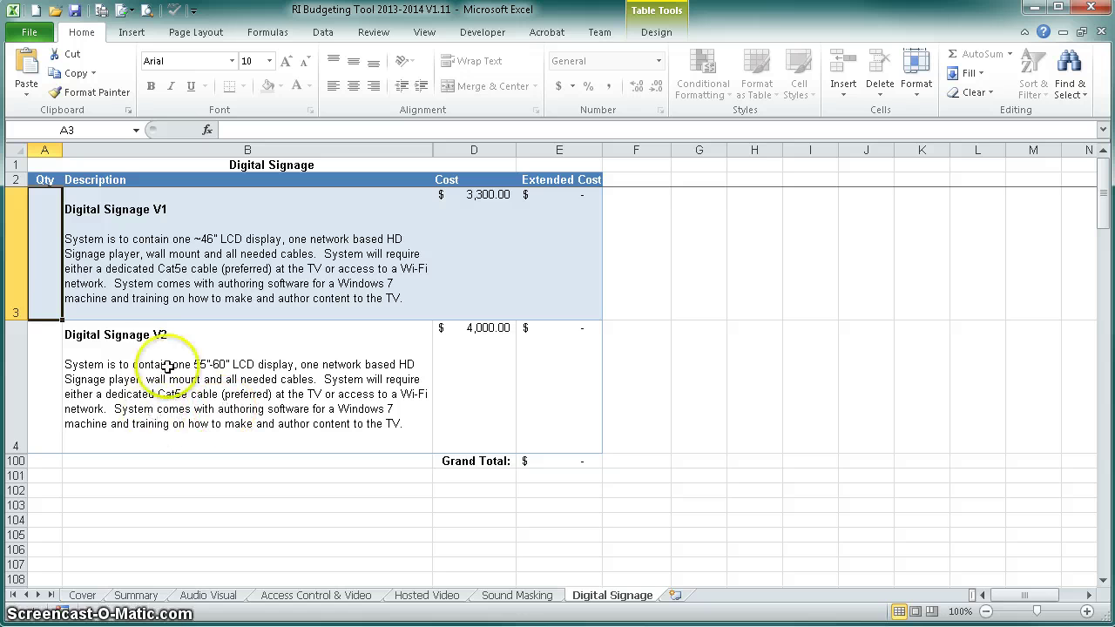
left_click(53, 384)
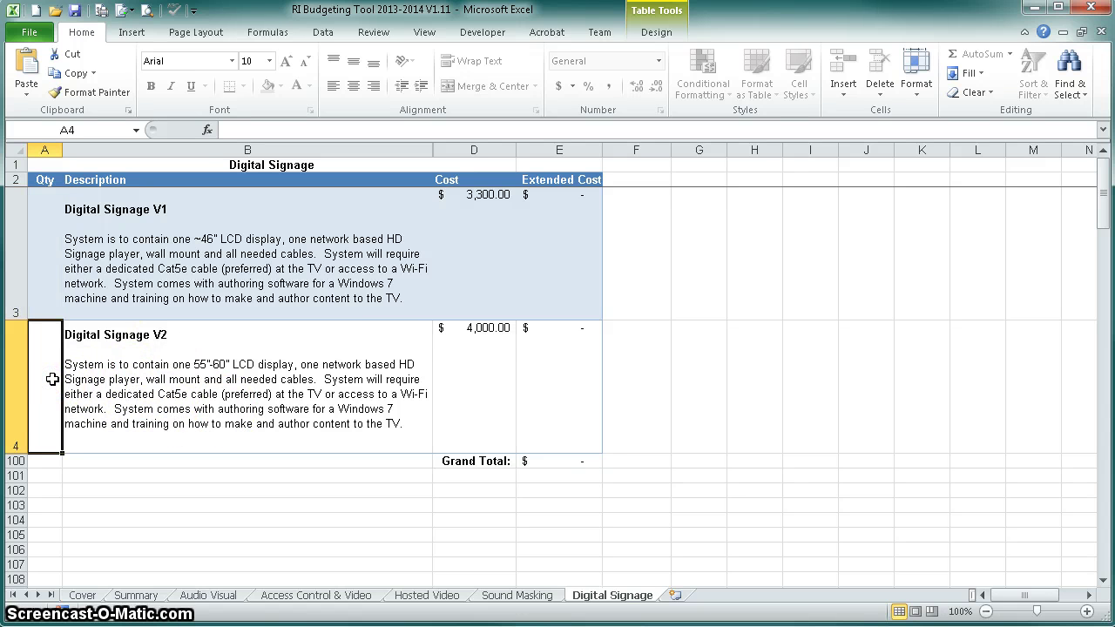
type("1")
key("ctrl+Return")
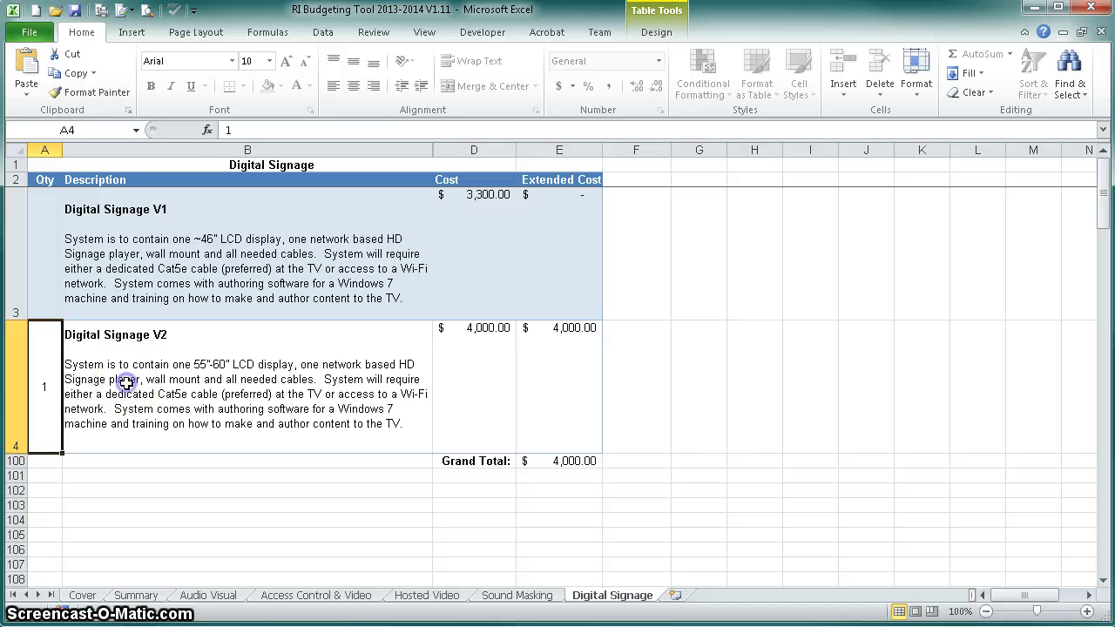
- Select NY as the installation state for sales tax on the Summary sheet and return to the Cover sheet
left_click(138, 595)
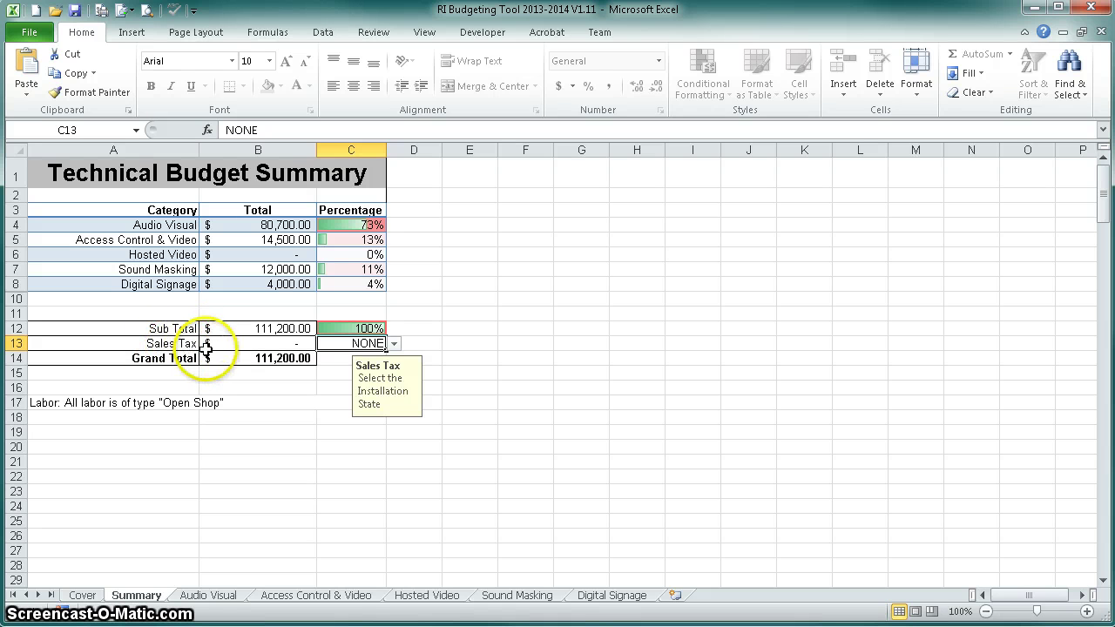
left_click(393, 346)
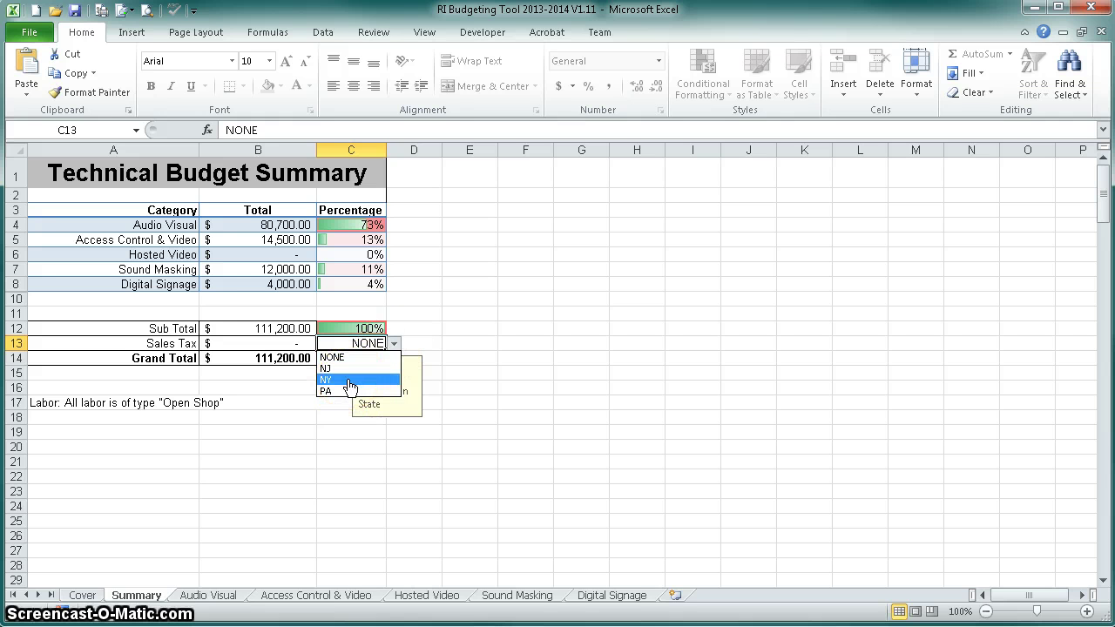
left_click(348, 381)
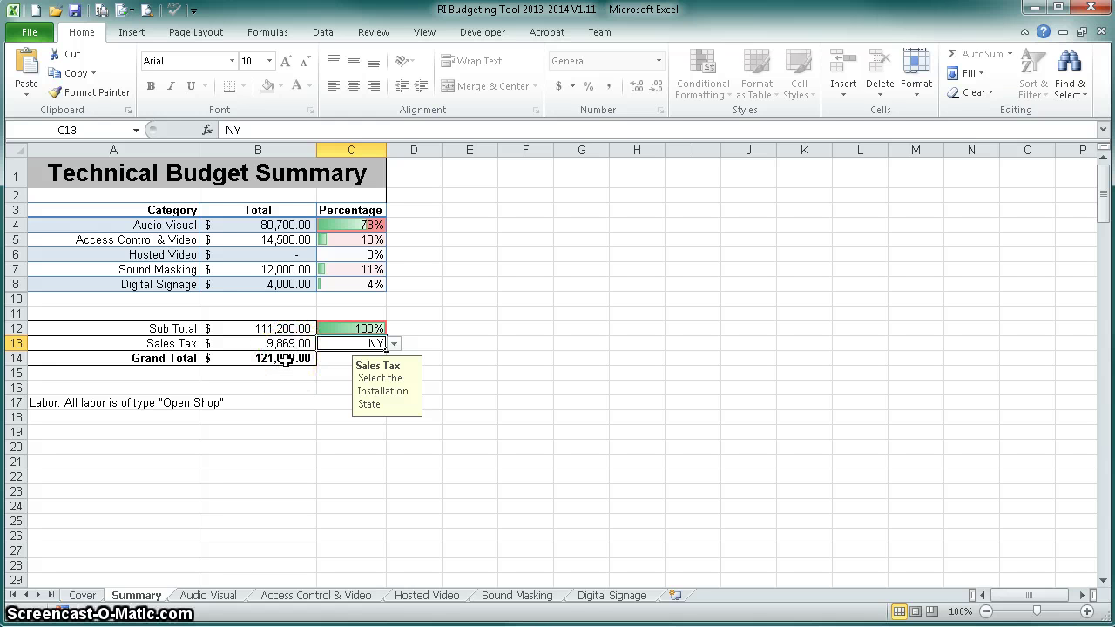
left_click(82, 595)
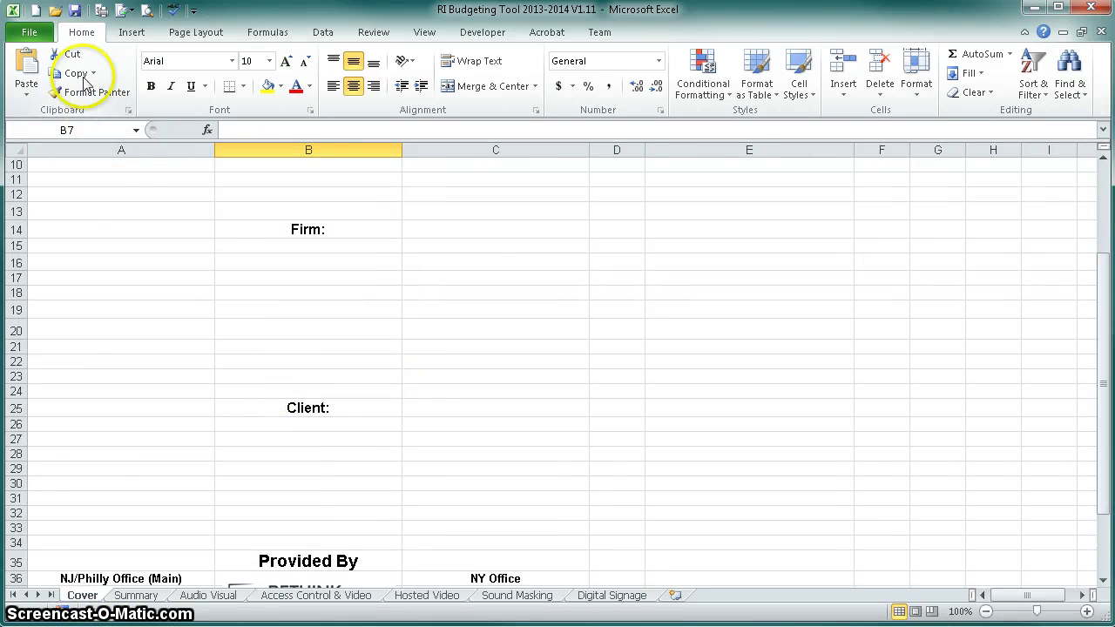
left_click(76, 10)
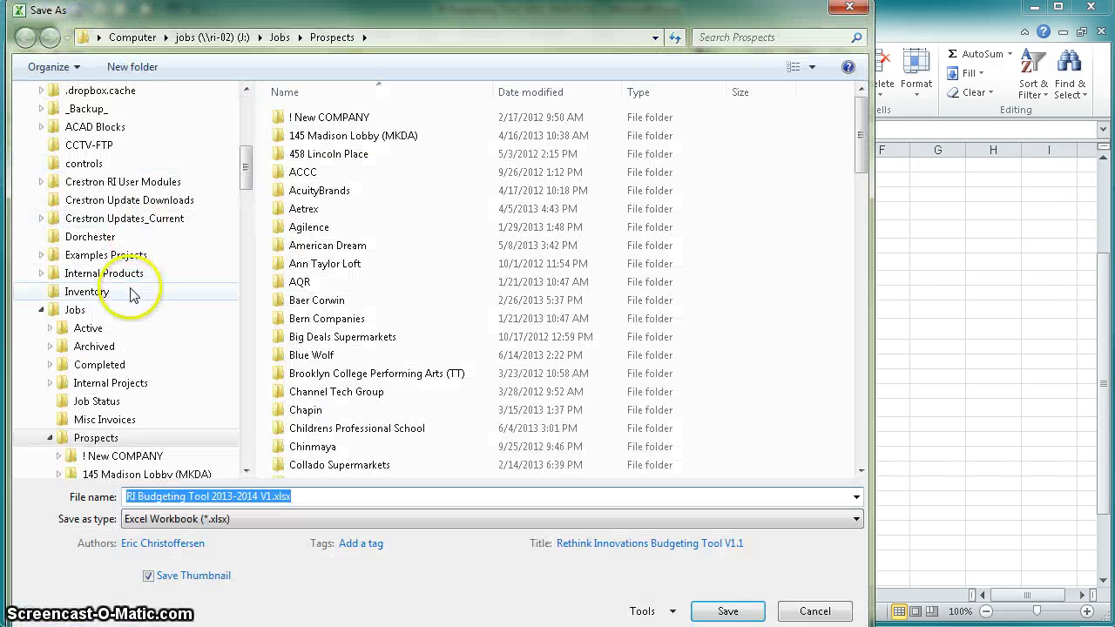
left_click_drag(253, 170, 239, 110)
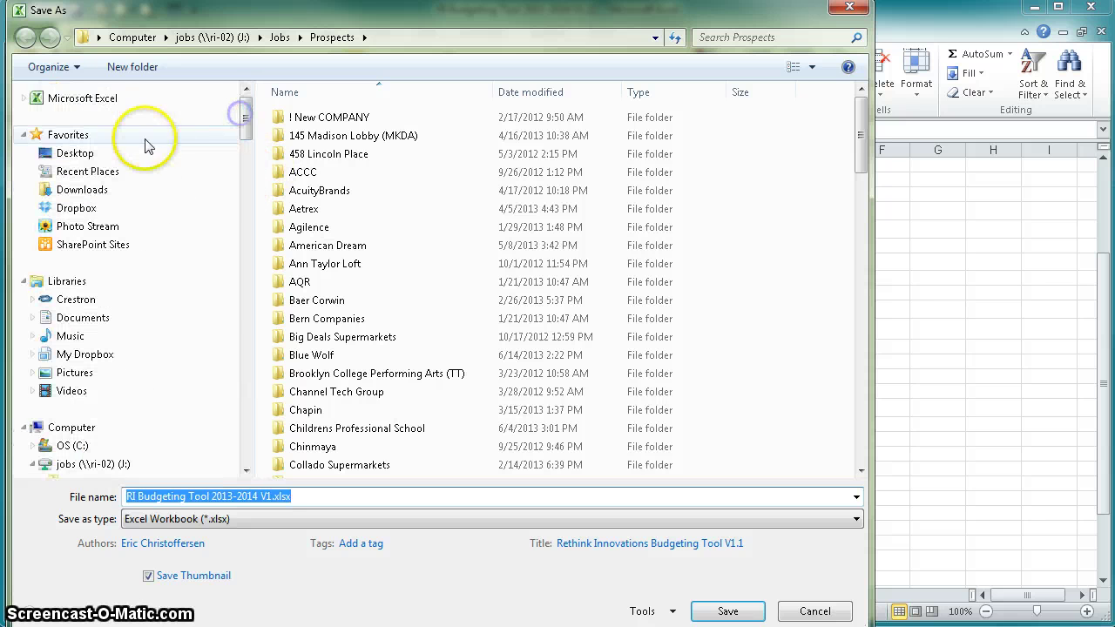
left_click(75, 154)
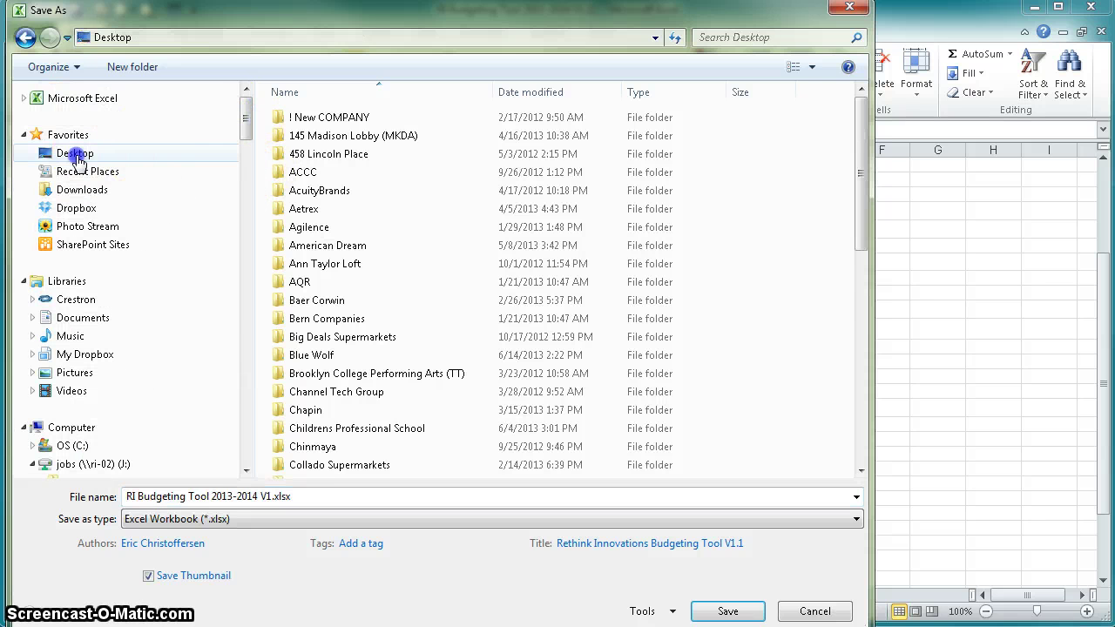
left_click(238, 496)
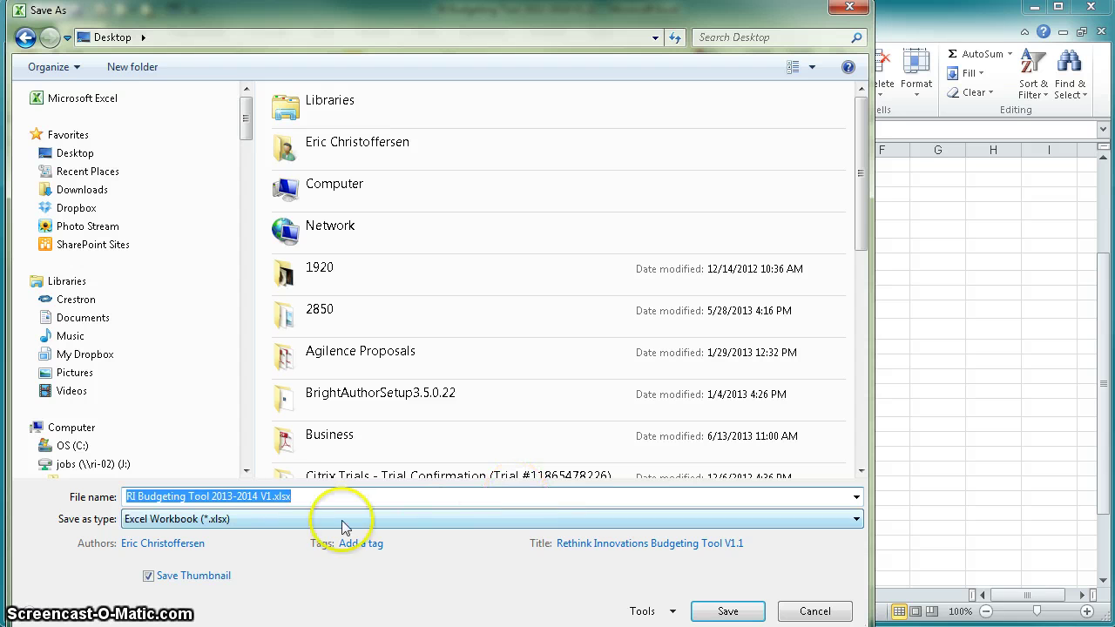
left_click(814, 612)
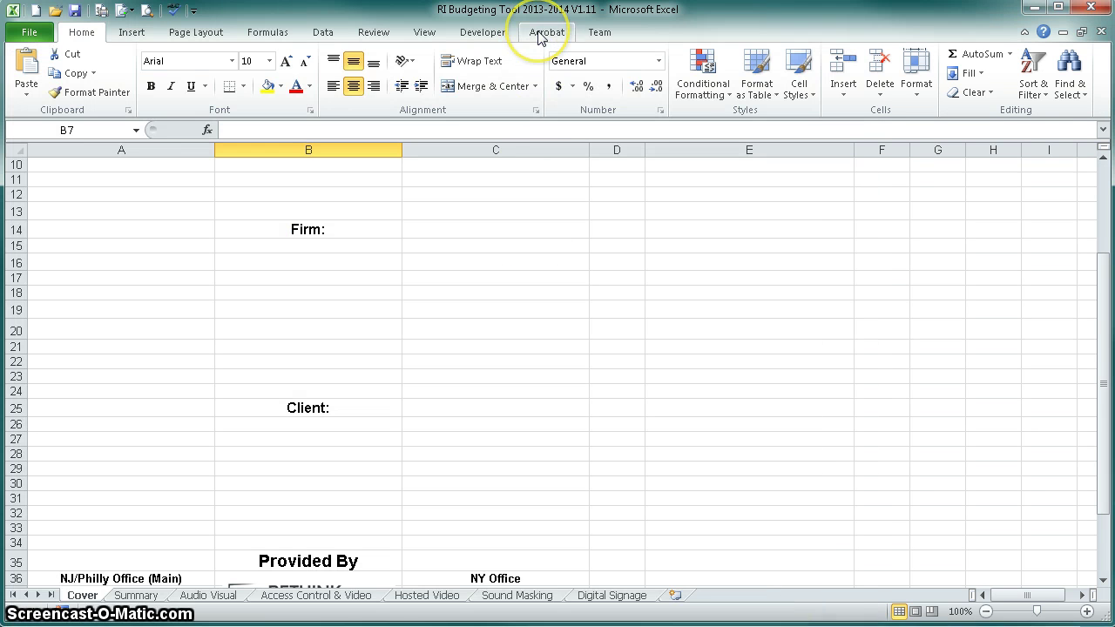
- Open the print preview and set the print range to the entire workbook
left_click(146, 14)
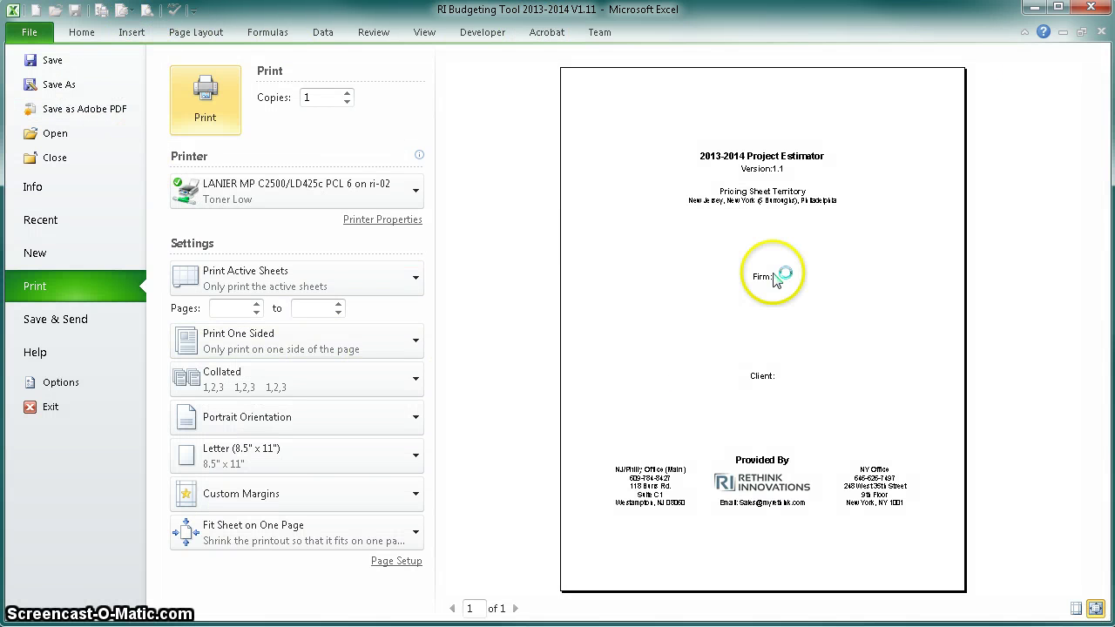
left_click(299, 282)
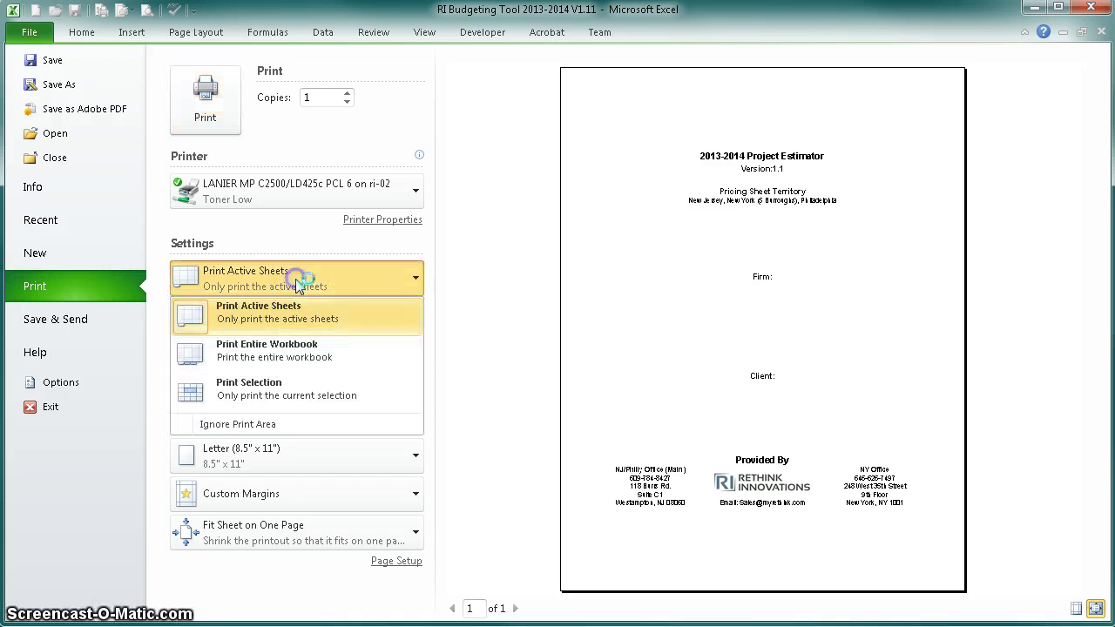
left_click(296, 350)
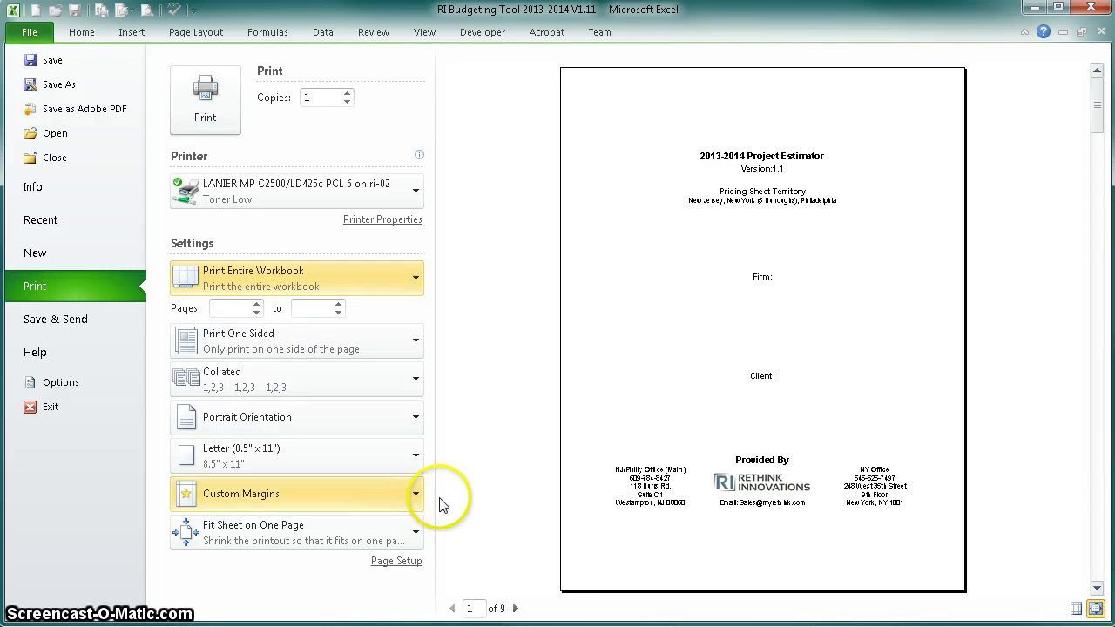
- Page through the print preview to check the summary and every category sheet up to Digital Signage
left_click(515, 609)
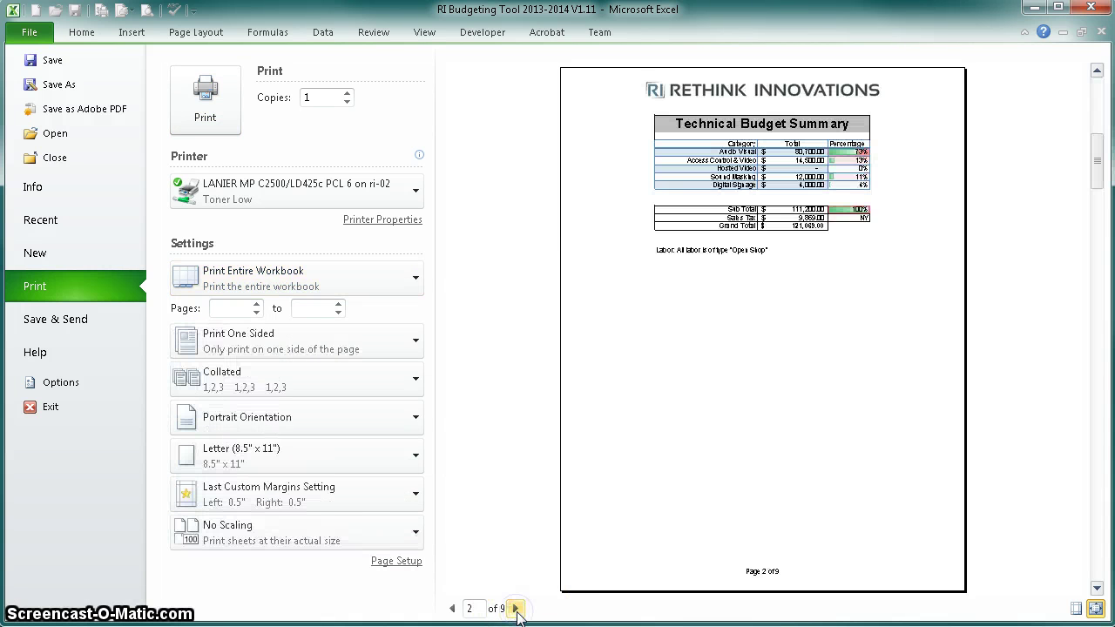
left_click(516, 609)
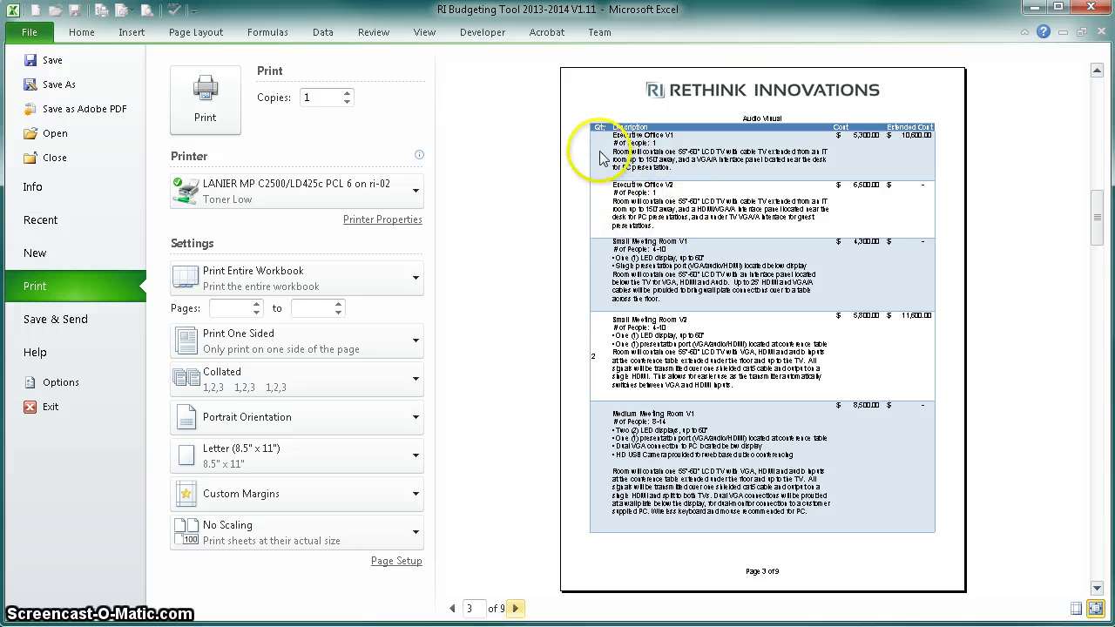
left_click(515, 610)
left_click(515, 609)
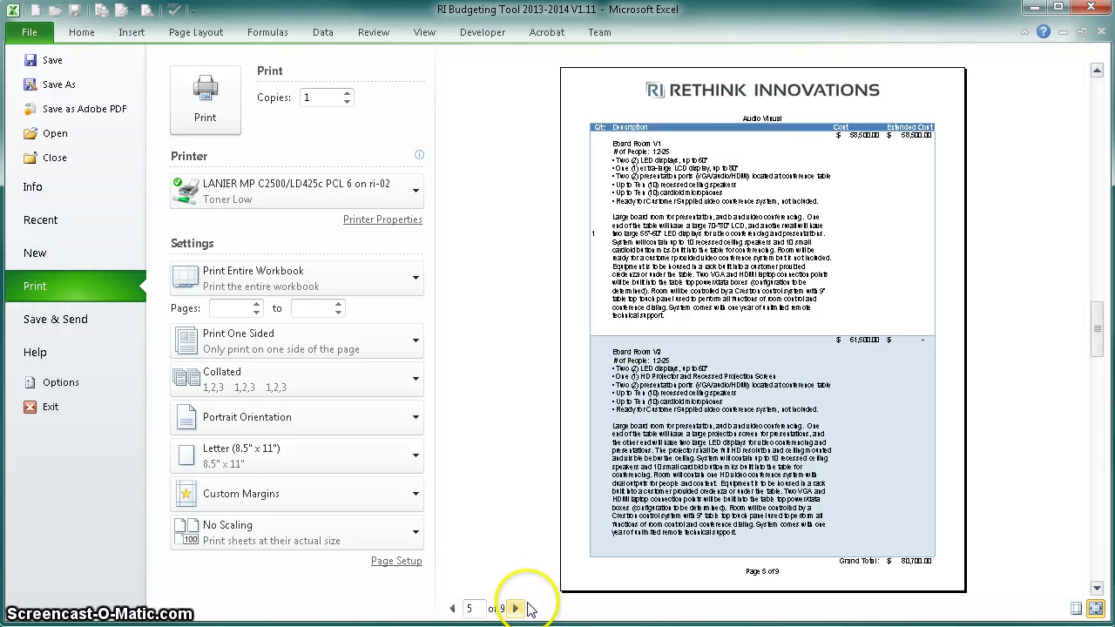
left_click(516, 609)
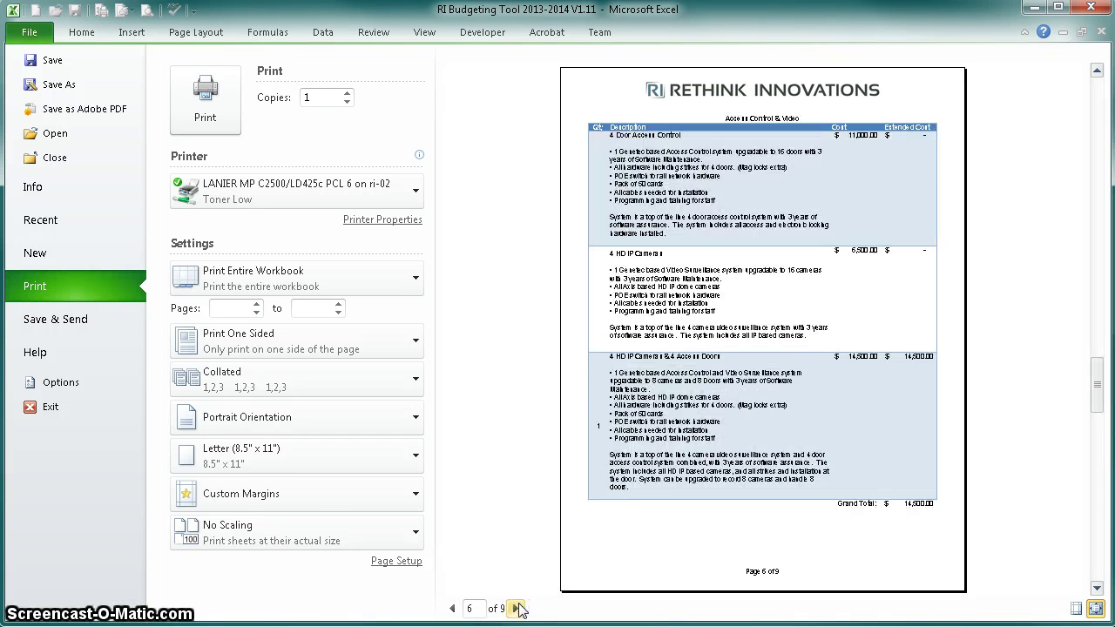
left_click(517, 609)
left_click(517, 609)
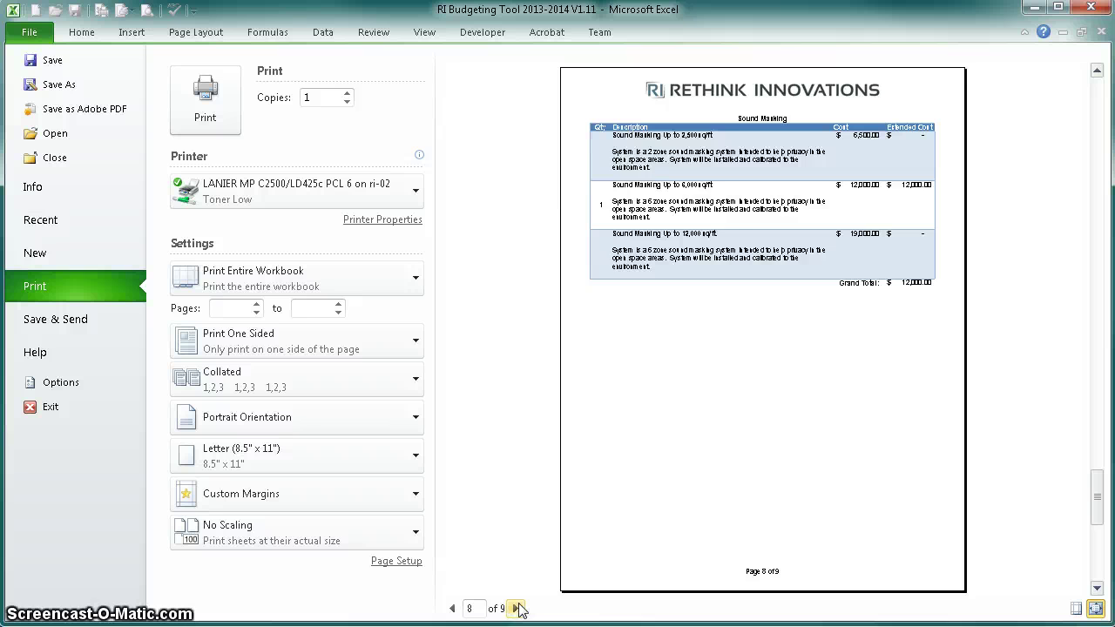
left_click(517, 609)
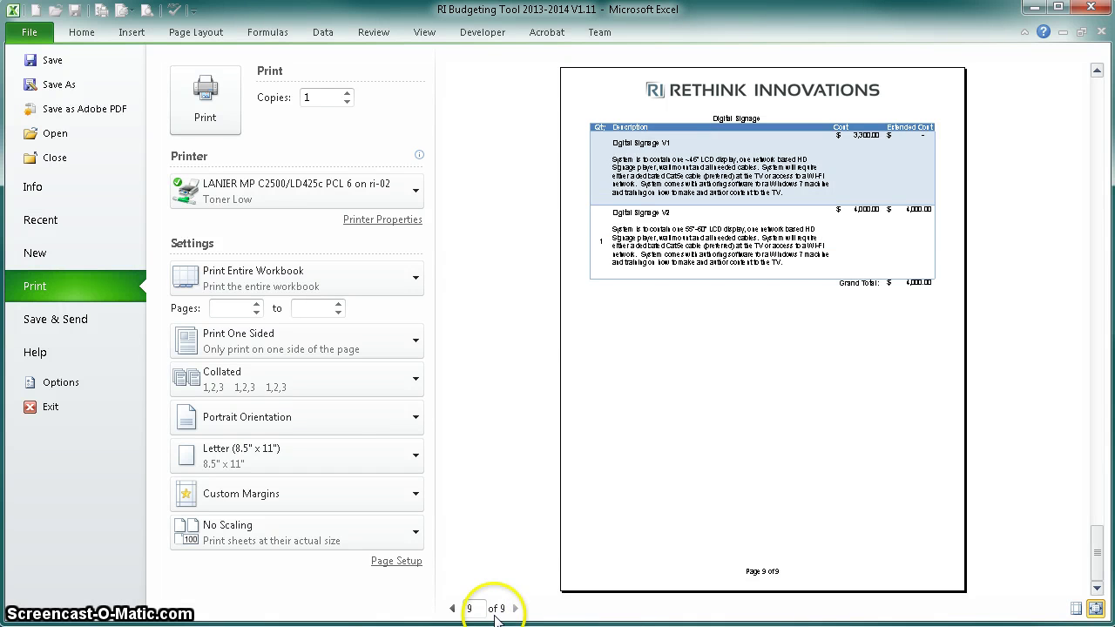